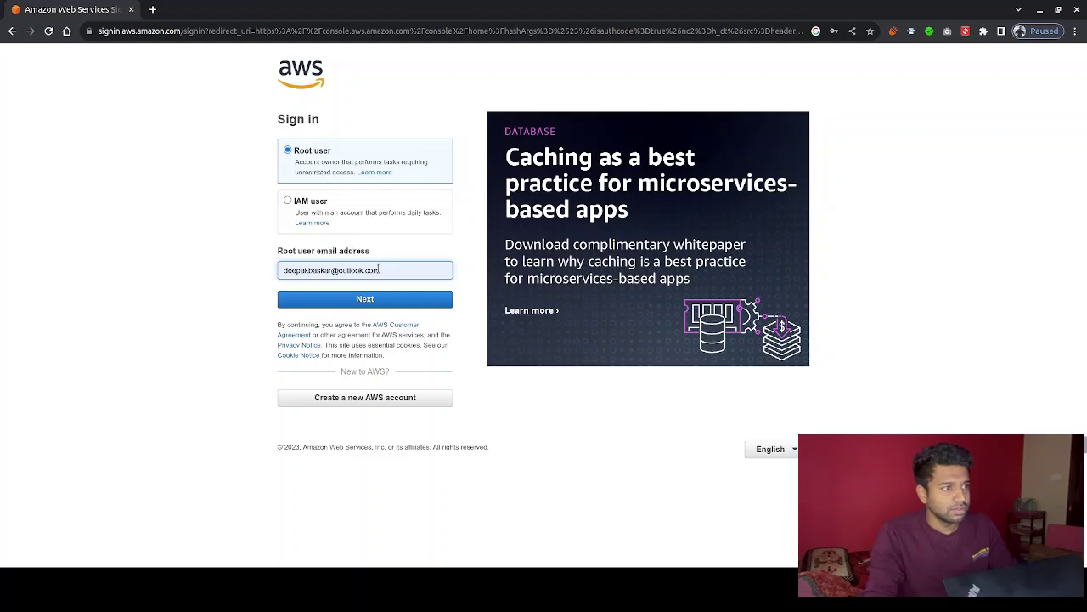
Sign in to the AWS console as the root user with the account's e-mail address
{"action": "left_click", "coordinate": [379, 269]}
{"action": "left_click", "coordinate": [250, 290]}
{"action": "left_click", "coordinate": [315, 299]}
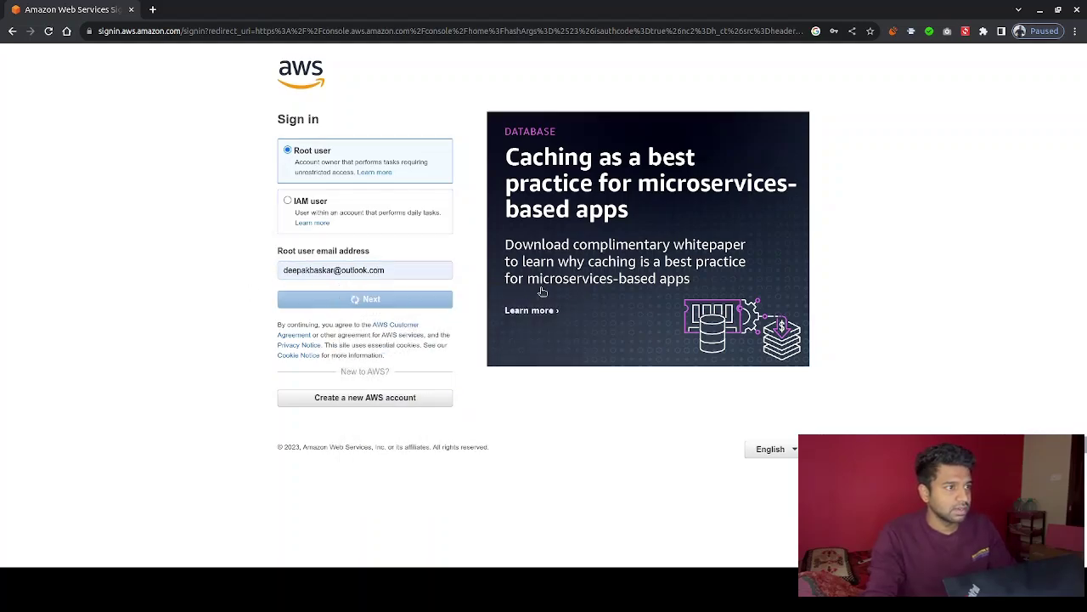
{"action": "left_click", "coordinate": [351, 219]}
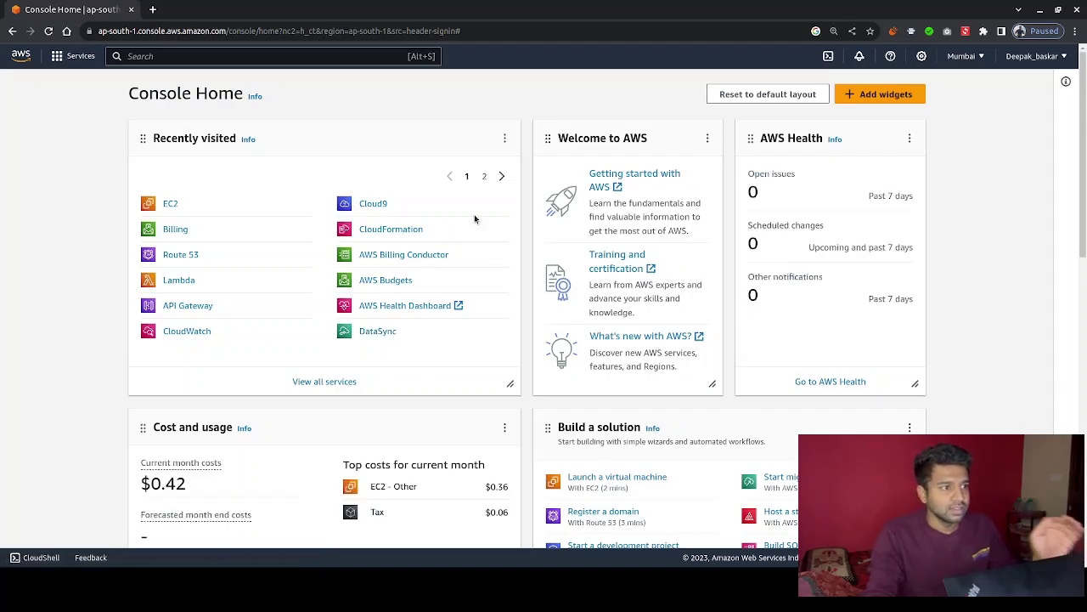
Look through the available AWS regions and choose Asia Pacific (Mumbai), ap-south-1, for the console
{"action": "left_click", "coordinate": [962, 55]}
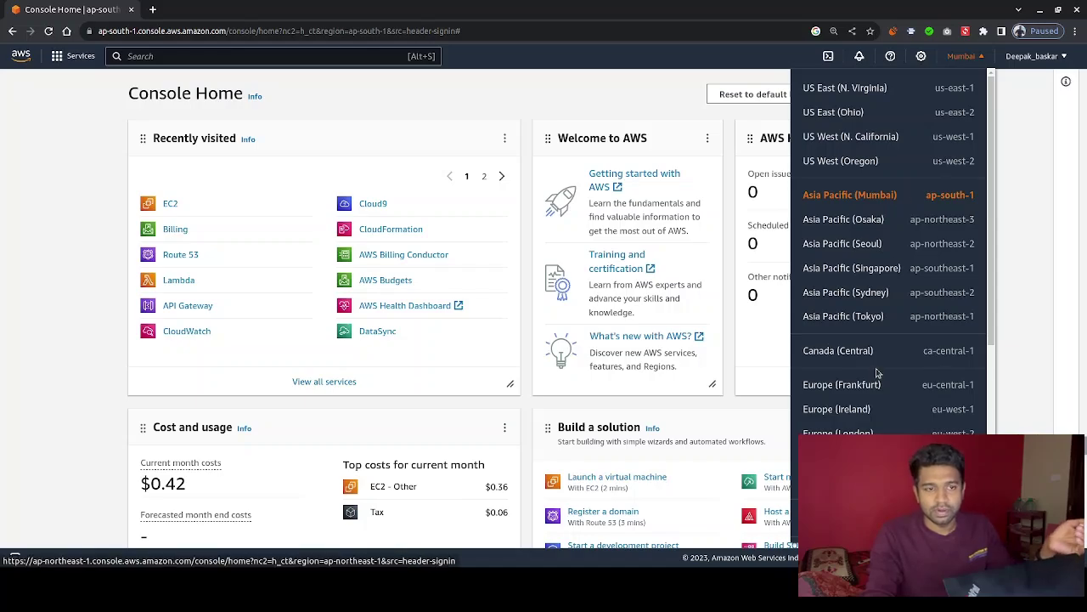
{"action": "scroll", "coordinate": [881, 374], "scroll_direction": "down", "scroll_amount": 3}
{"action": "scroll", "coordinate": [860, 429], "scroll_direction": "down", "scroll_amount": 2}
{"action": "scroll", "coordinate": [861, 429], "scroll_direction": "up", "scroll_amount": 5}
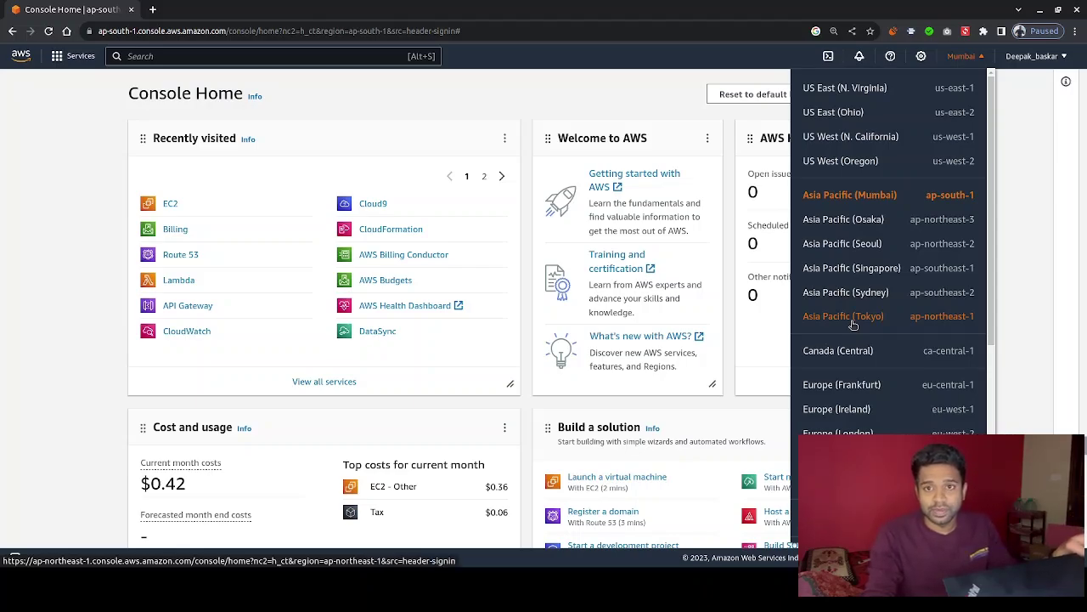
{"action": "scroll", "coordinate": [850, 319], "scroll_direction": "down", "scroll_amount": 2}
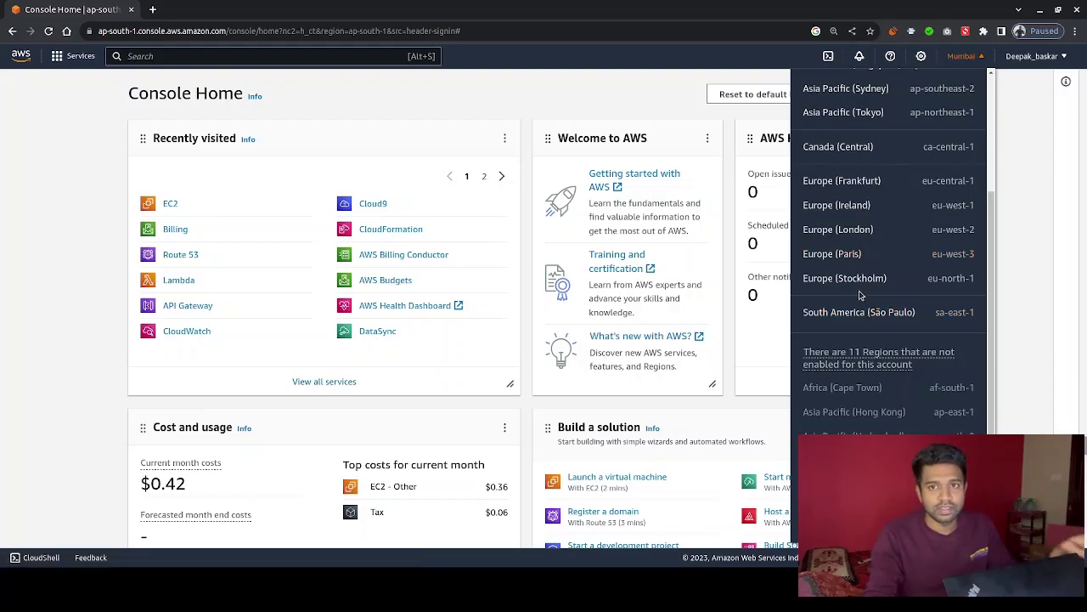
{"action": "scroll", "coordinate": [861, 287], "scroll_direction": "up", "scroll_amount": 2}
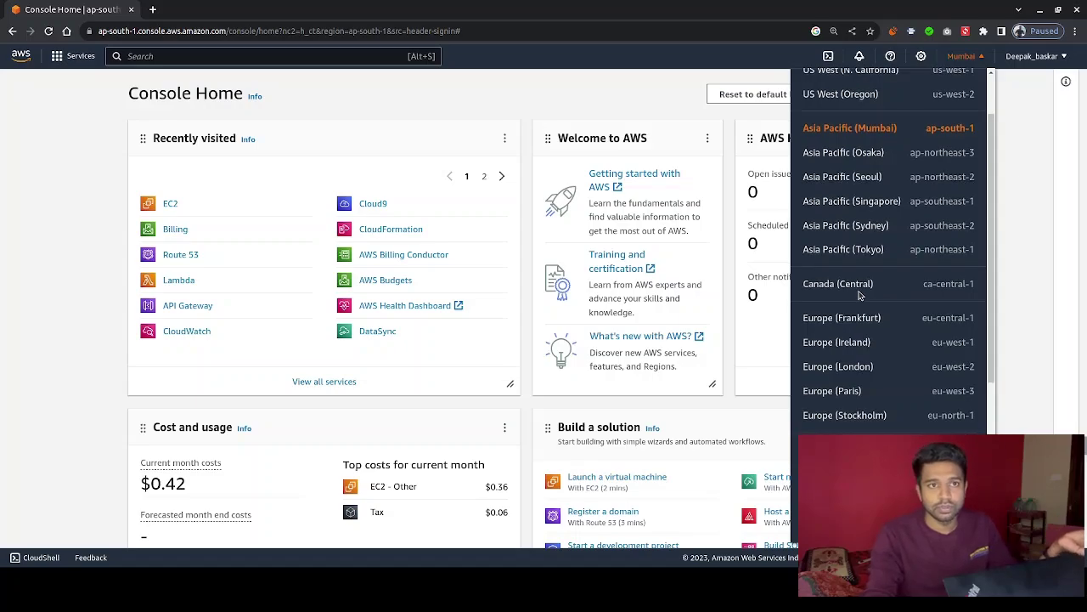
{"action": "scroll", "coordinate": [860, 291], "scroll_direction": "up", "scroll_amount": 1}
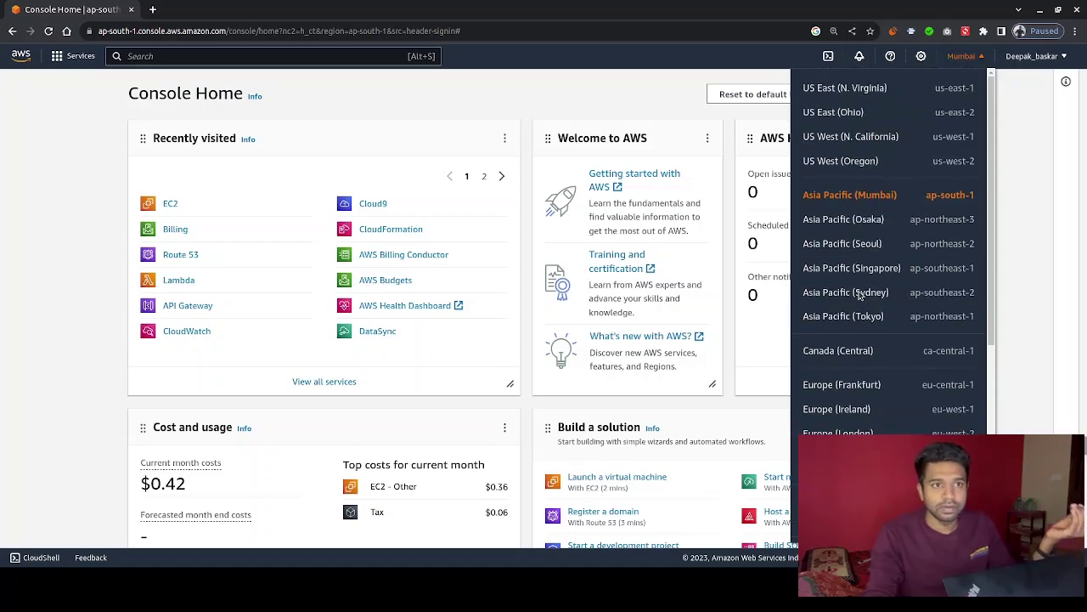
{"action": "left_click", "coordinate": [883, 196]}
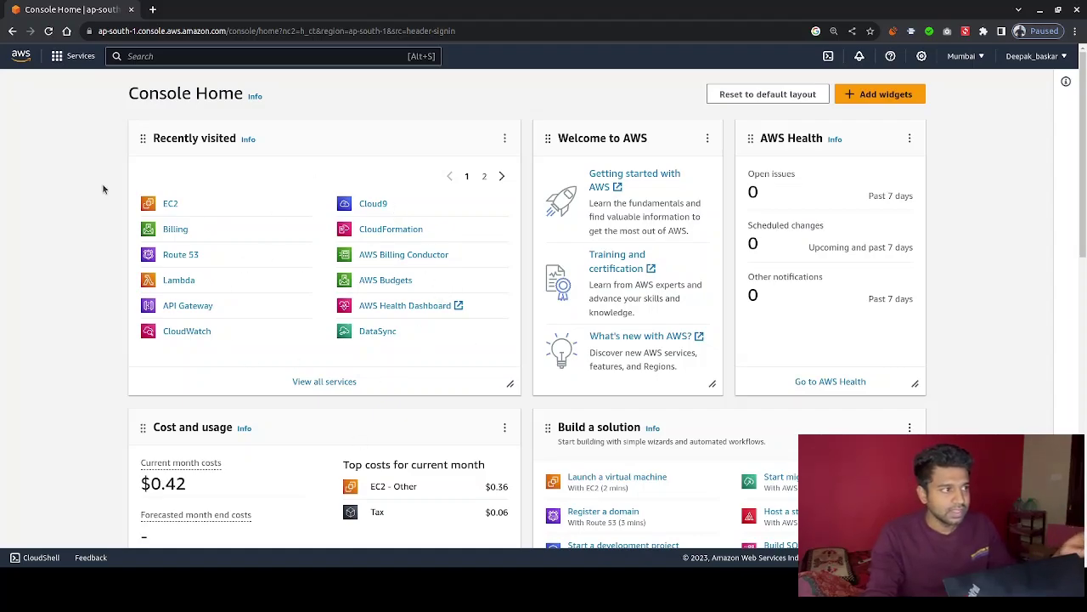
Search the AWS services for Ec2 and open the EC2 dashboard
{"action": "left_click", "coordinate": [52, 56]}
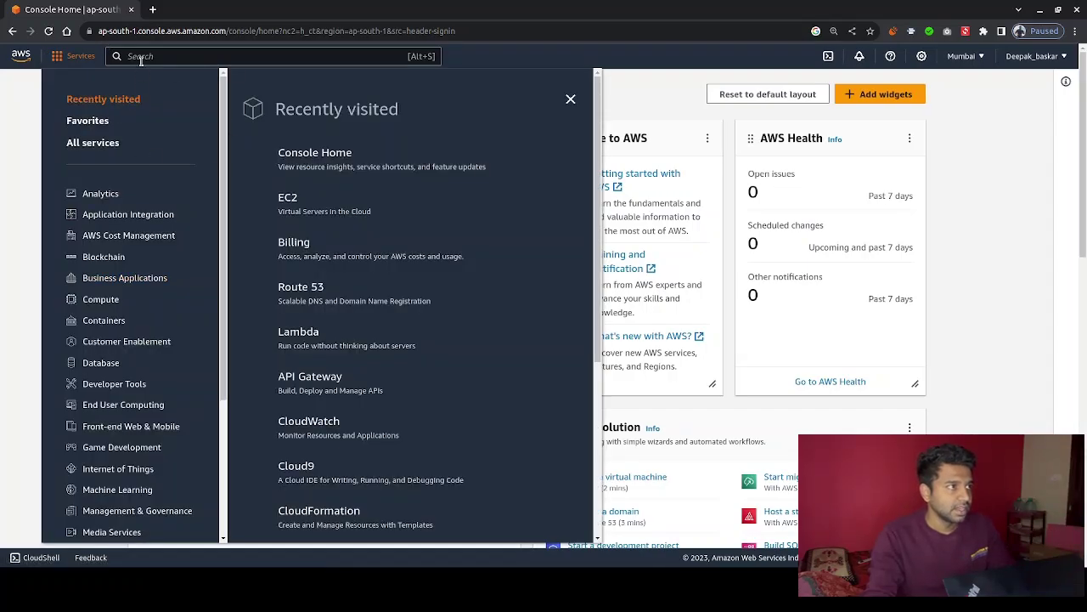
{"action": "left_click", "coordinate": [141, 57]}
{"action": "type", "text": "E"}
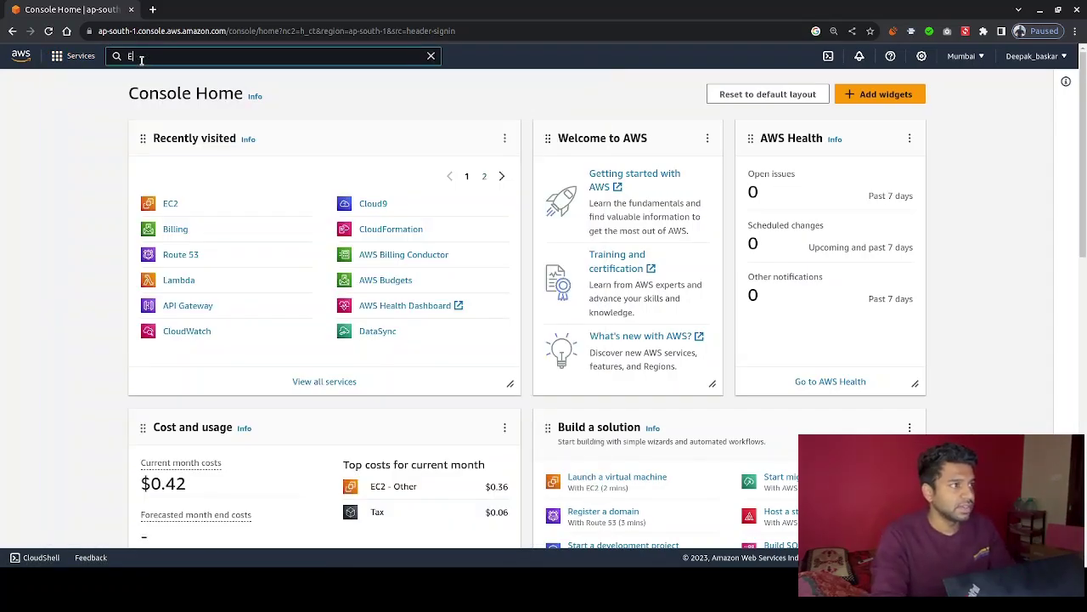
{"action": "type", "text": "c2"}
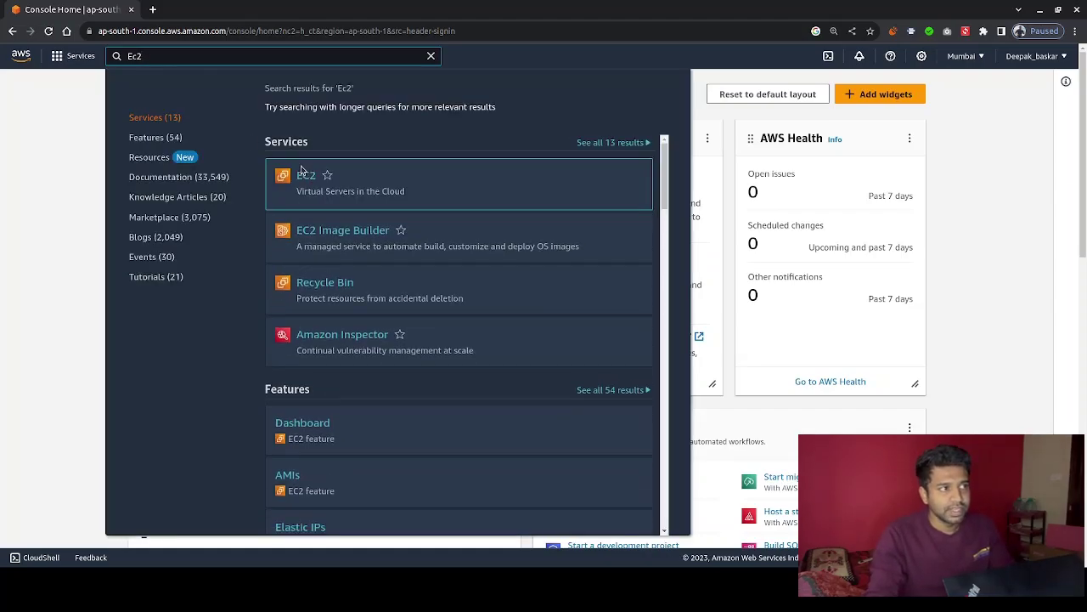
{"action": "left_click", "coordinate": [308, 178]}
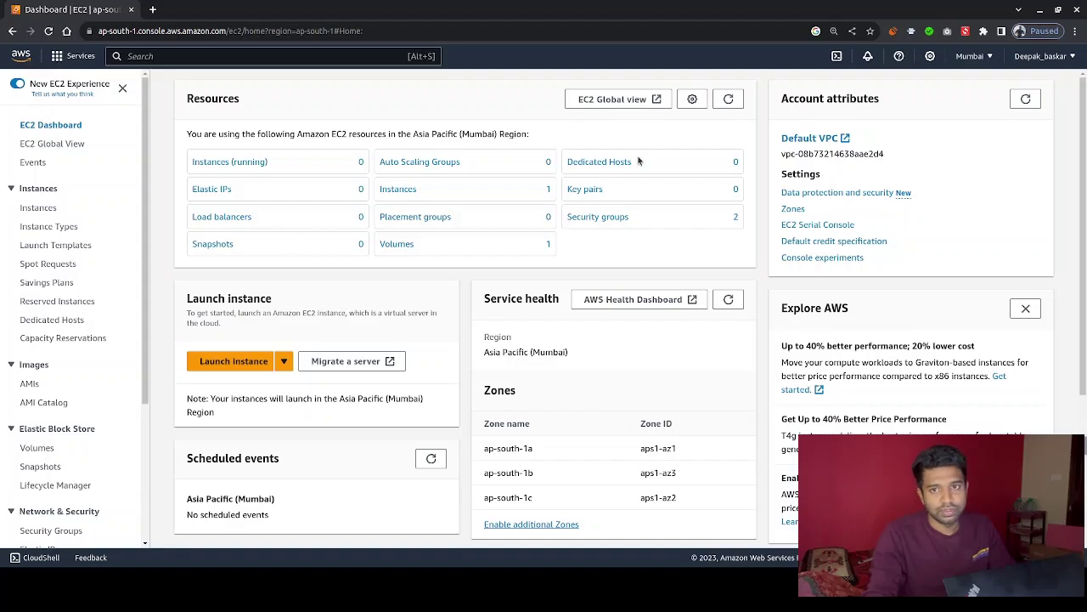
Start launching a new instance from the list of running instances and name it youtube_test_instance
{"action": "left_click", "coordinate": [225, 163]}
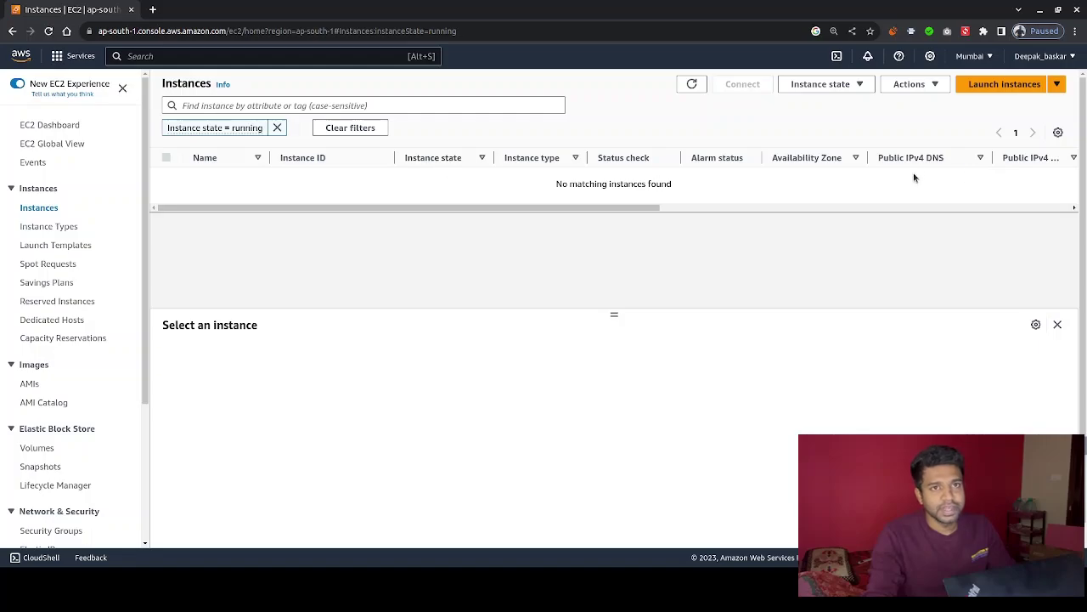
{"action": "left_click", "coordinate": [998, 90]}
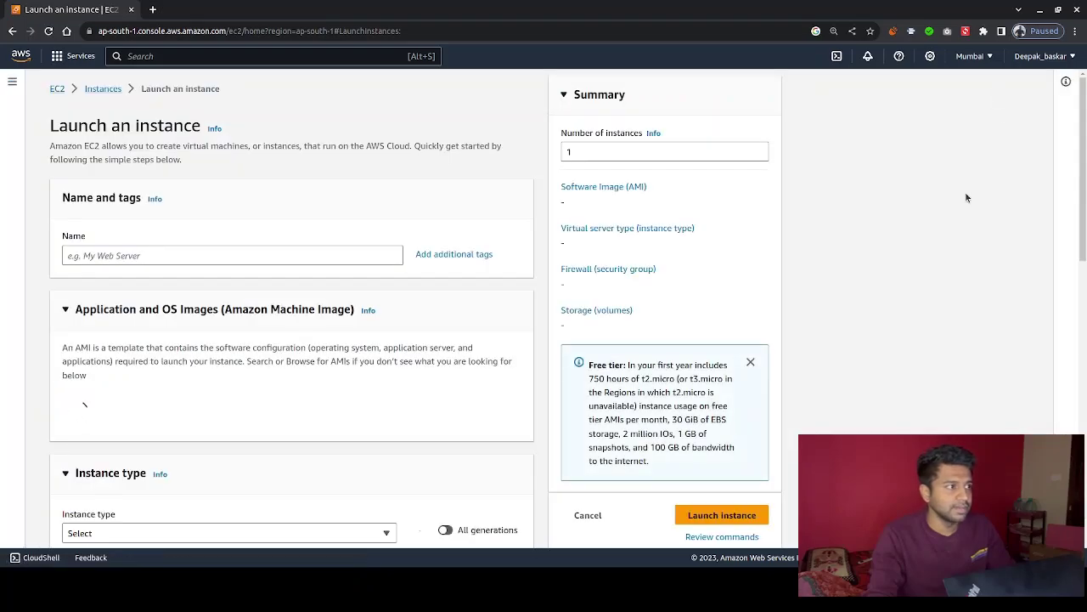
{"action": "left_click", "coordinate": [155, 255]}
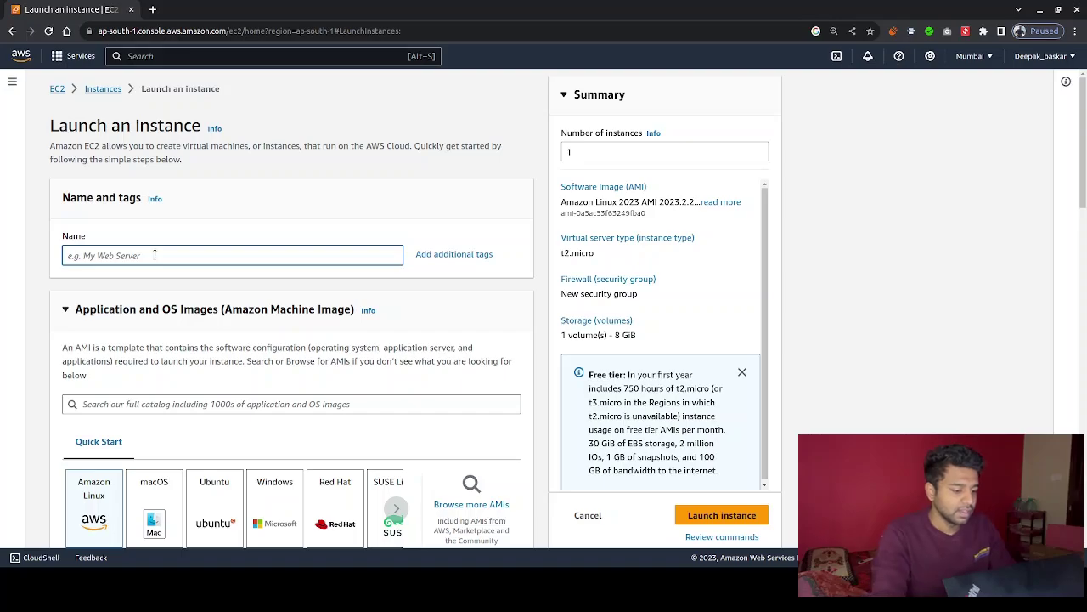
{"action": "type", "text": "Y"}
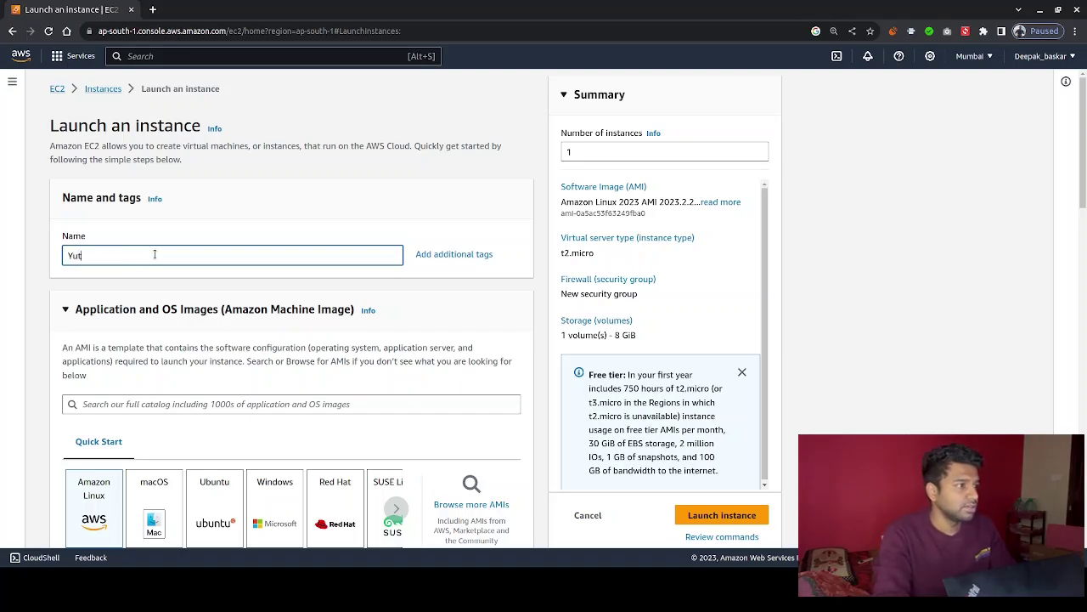
{"action": "key", "text": "BackSpace"}
{"action": "type", "text": "youtube_test_instance"}
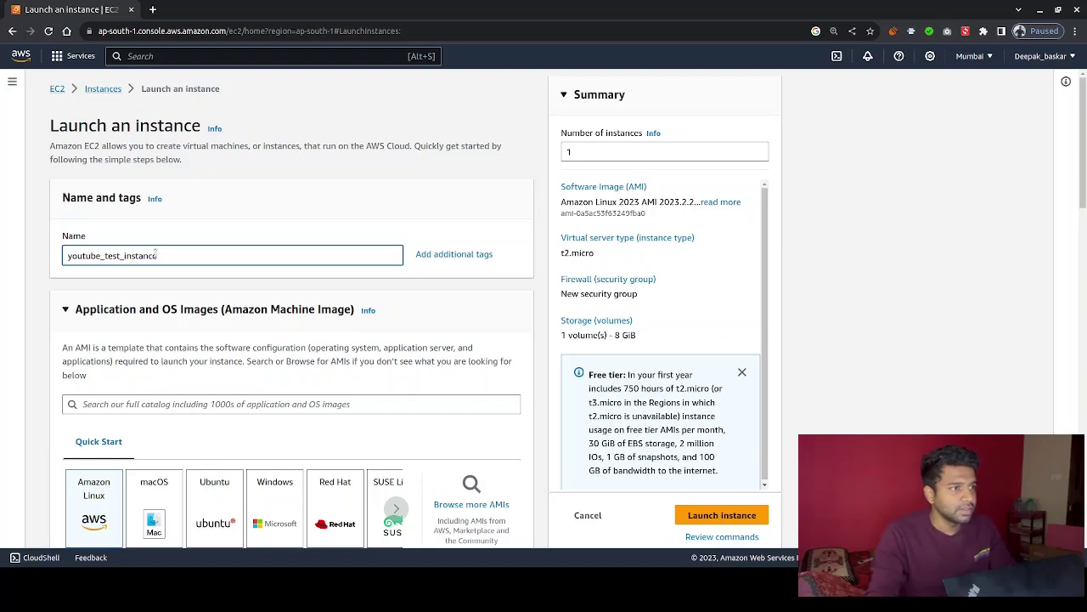
Choose Ubuntu as the operating system with the Ubuntu Server 22.04 LTS (HVM), SSD Volume Type machine image
{"action": "scroll", "coordinate": [270, 284], "scroll_direction": "down", "scroll_amount": 3}
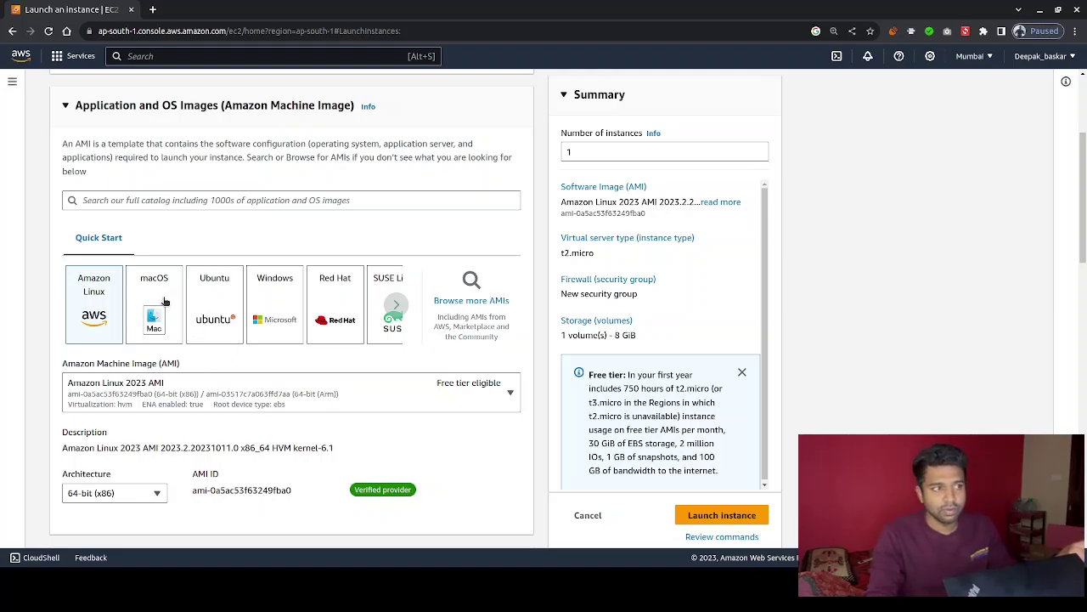
{"action": "left_click", "coordinate": [213, 303]}
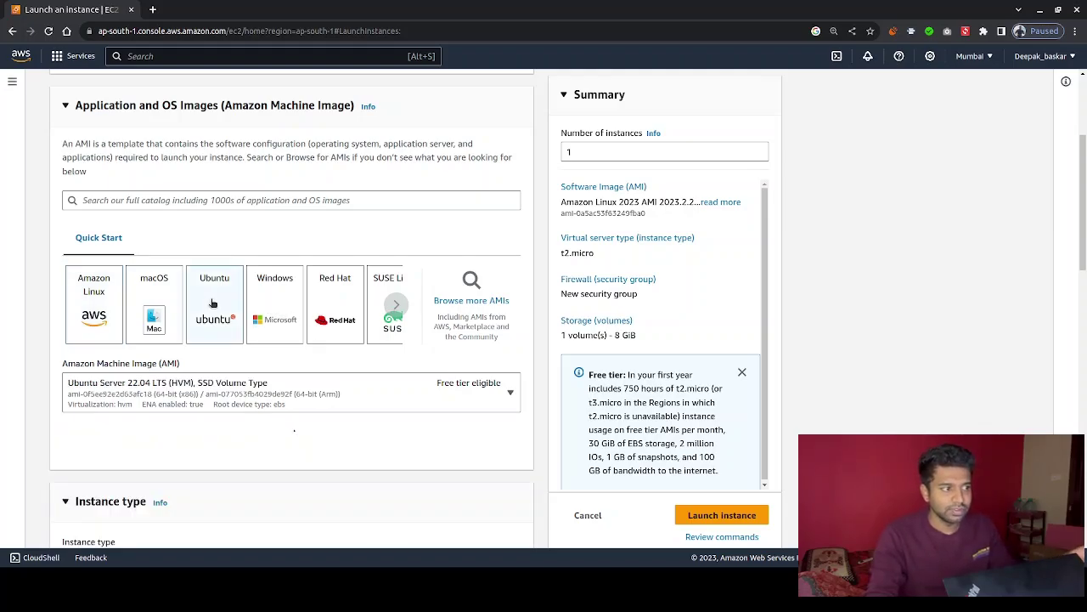
{"action": "scroll", "coordinate": [233, 315], "scroll_direction": "down", "scroll_amount": 2}
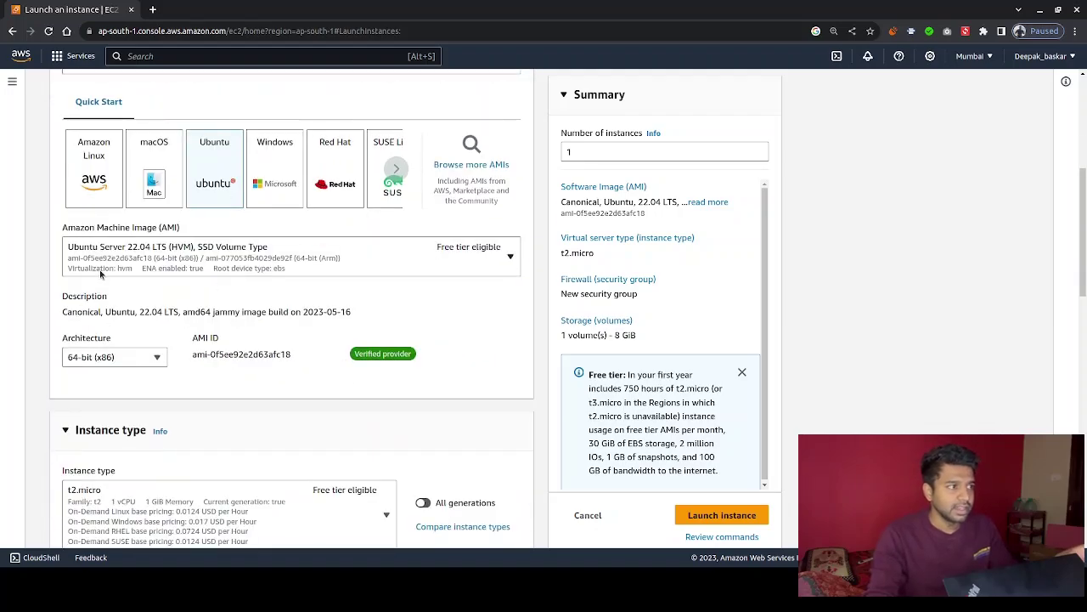
{"action": "left_click", "coordinate": [517, 261]}
{"action": "scroll", "coordinate": [311, 391], "scroll_direction": "down", "scroll_amount": 3}
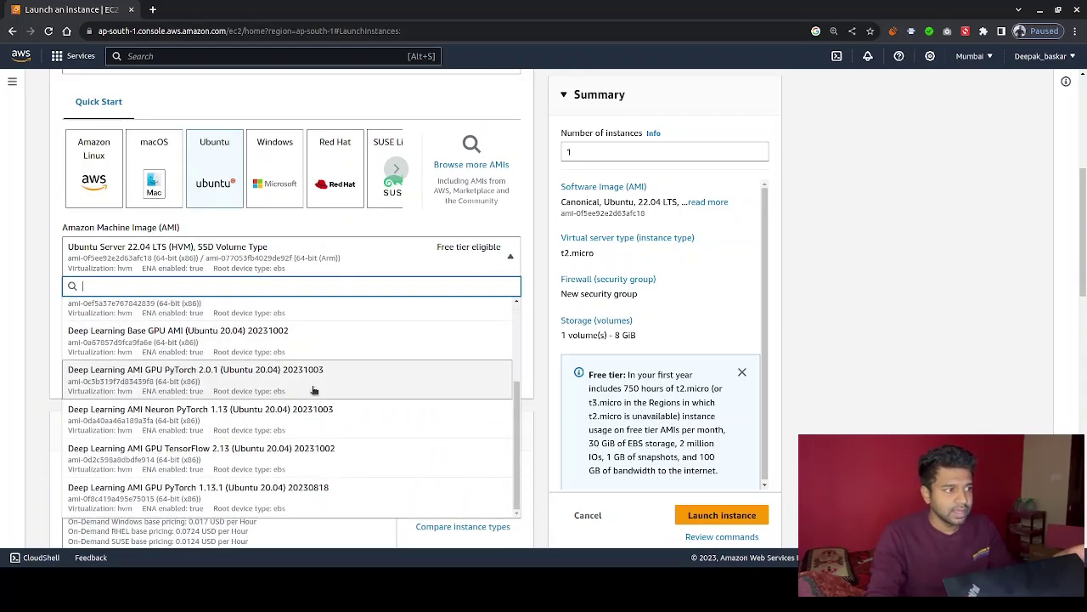
{"action": "scroll", "coordinate": [314, 387], "scroll_direction": "up", "scroll_amount": 3}
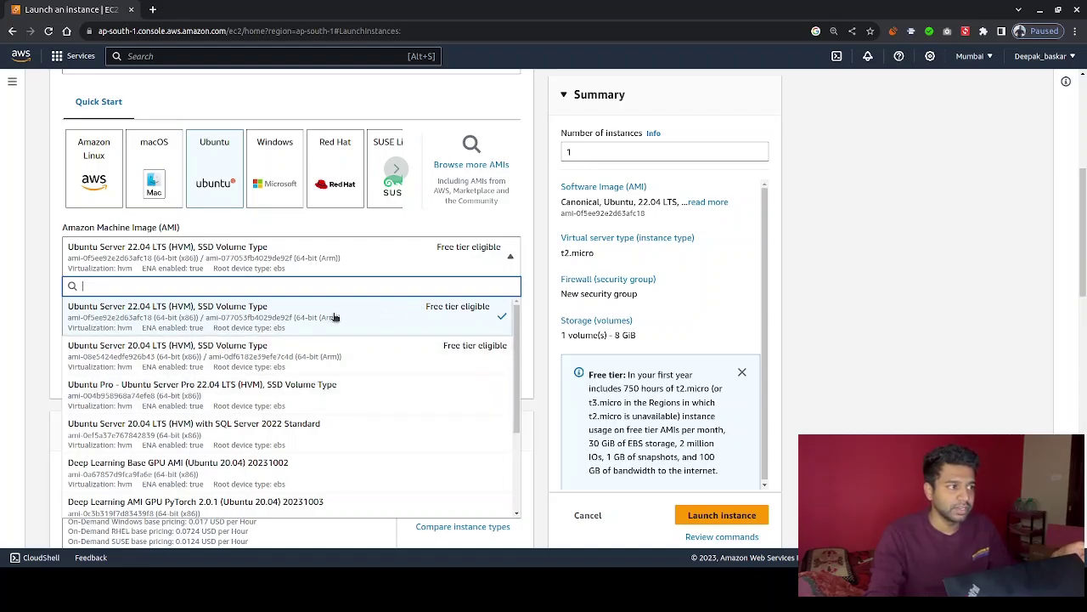
{"action": "left_click", "coordinate": [263, 320]}
{"action": "scroll", "coordinate": [252, 309], "scroll_direction": "down", "scroll_amount": 2}
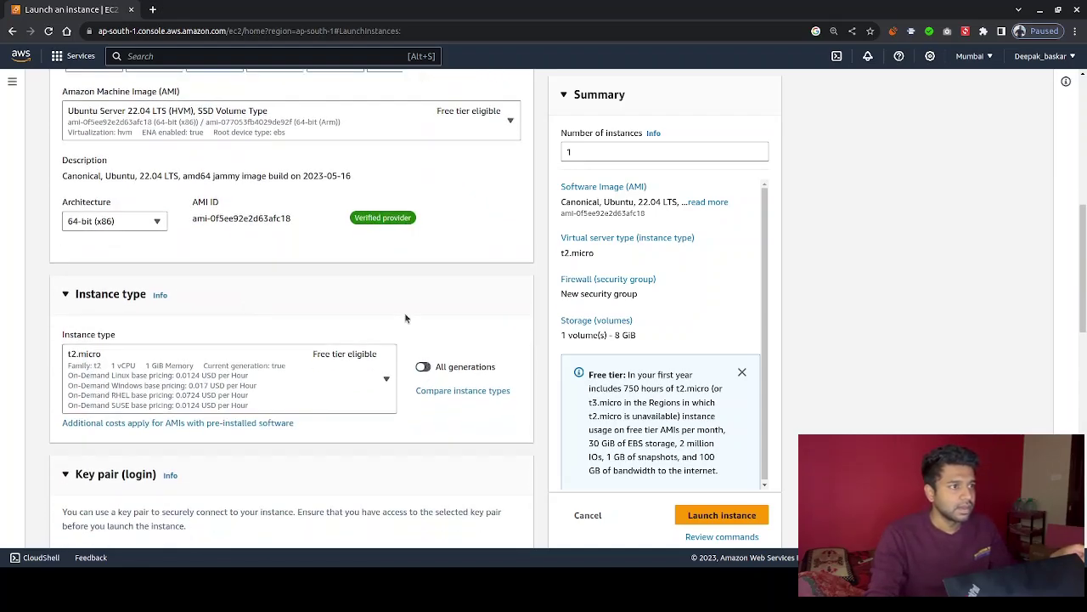
{"action": "scroll", "coordinate": [408, 315], "scroll_direction": "up", "scroll_amount": 2}
{"action": "left_click", "coordinate": [418, 257]}
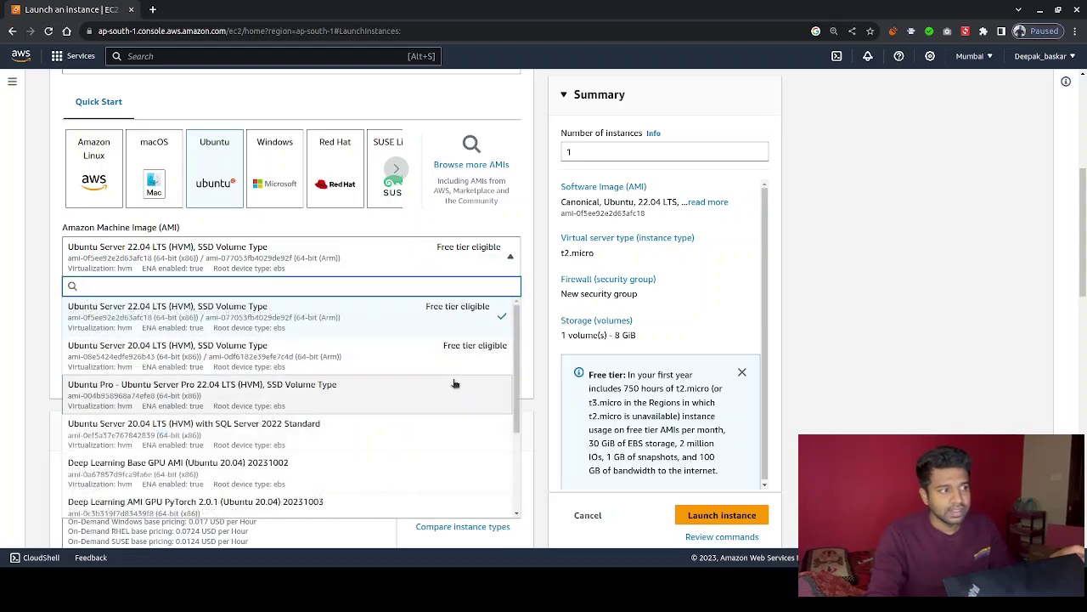
{"action": "scroll", "coordinate": [450, 397], "scroll_direction": "down", "scroll_amount": 3}
{"action": "scroll", "coordinate": [450, 397], "scroll_direction": "up", "scroll_amount": 4}
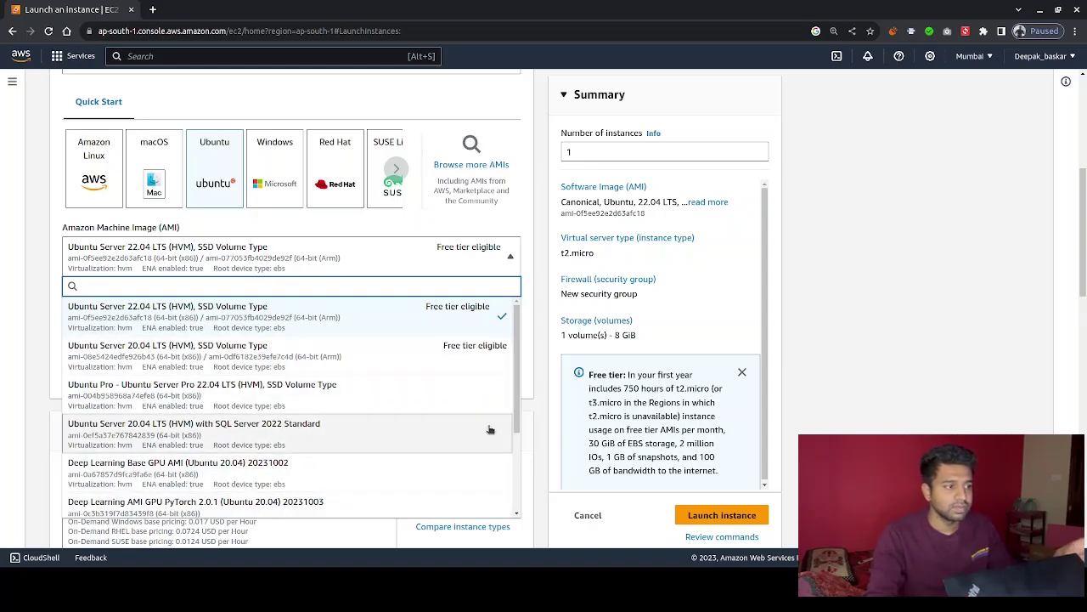
{"action": "left_click", "coordinate": [66, 331]}
Compare the available instance types by vCPU, memory and pricing, and choose the free-tier-eligible t2.micro
{"action": "scroll", "coordinate": [289, 401], "scroll_direction": "down", "scroll_amount": 3}
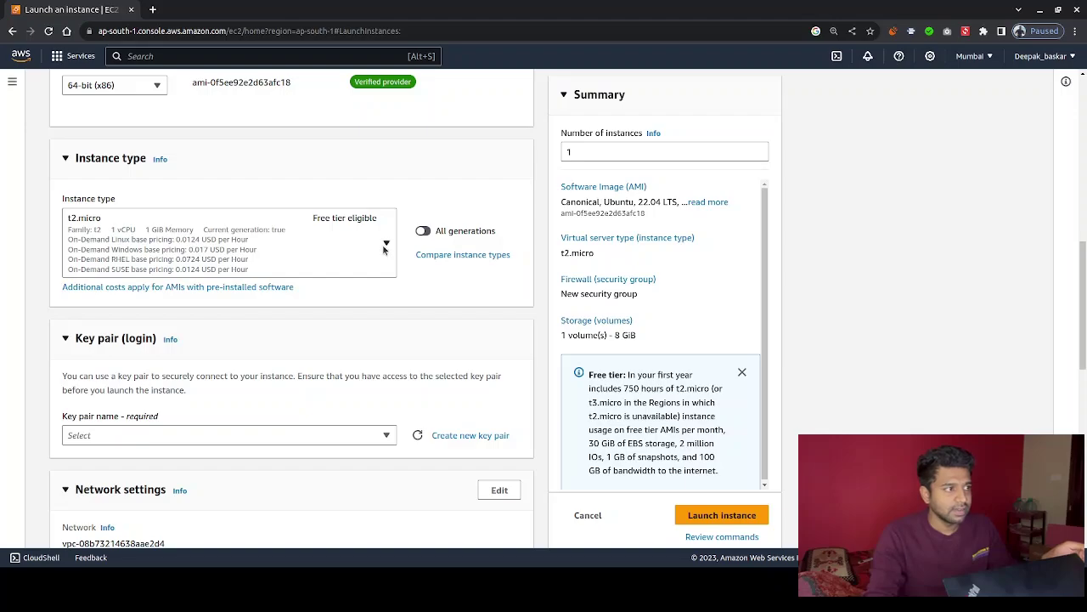
{"action": "left_click", "coordinate": [383, 249]}
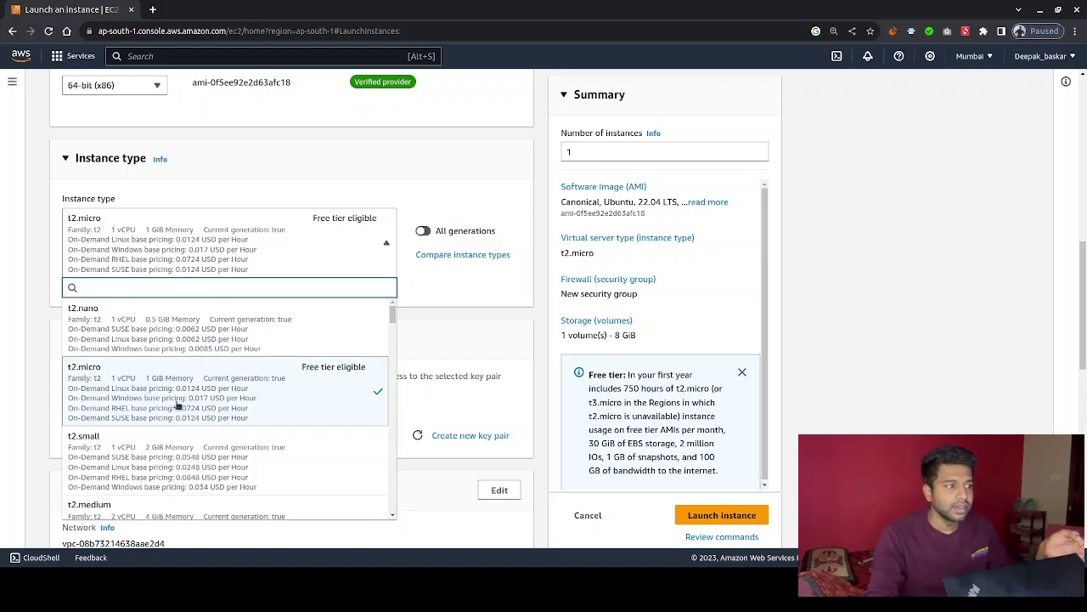
{"action": "scroll", "coordinate": [280, 382], "scroll_direction": "down", "scroll_amount": 1}
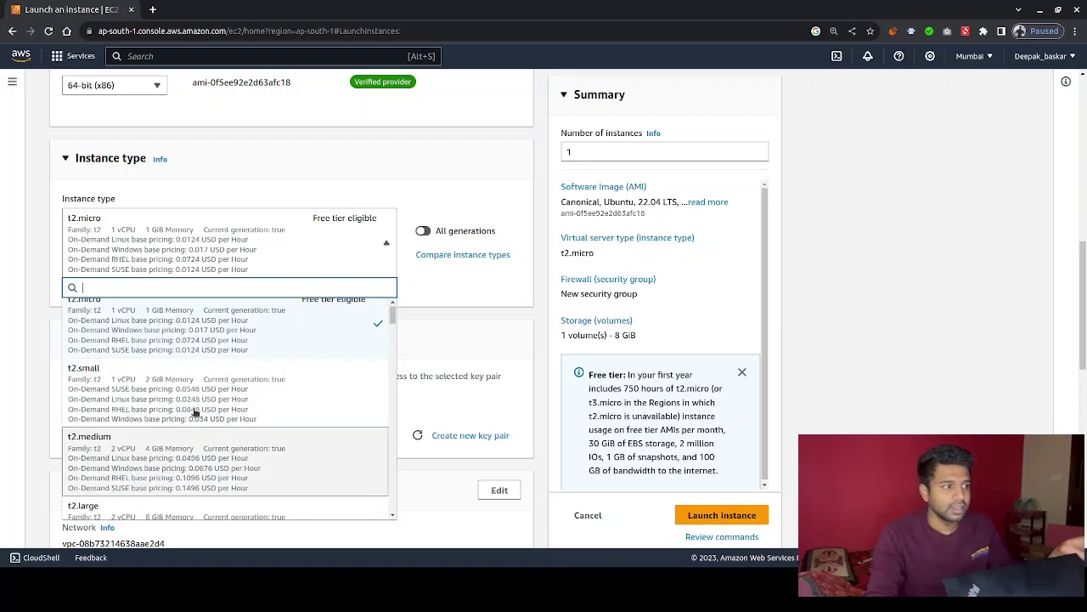
{"action": "scroll", "coordinate": [232, 408], "scroll_direction": "down", "scroll_amount": 2}
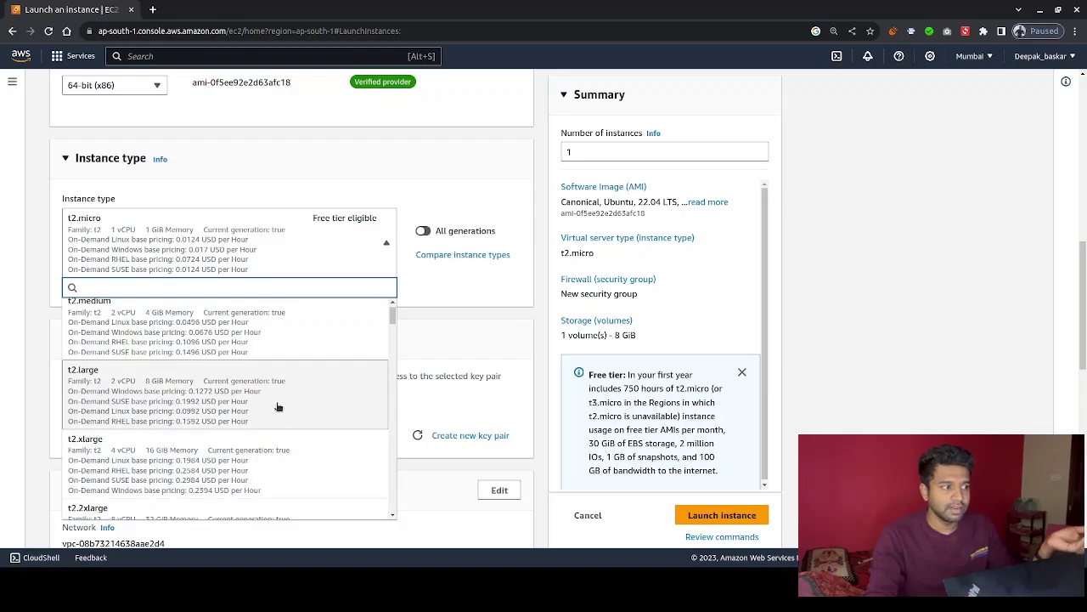
{"action": "scroll", "coordinate": [285, 435], "scroll_direction": "down", "scroll_amount": 2}
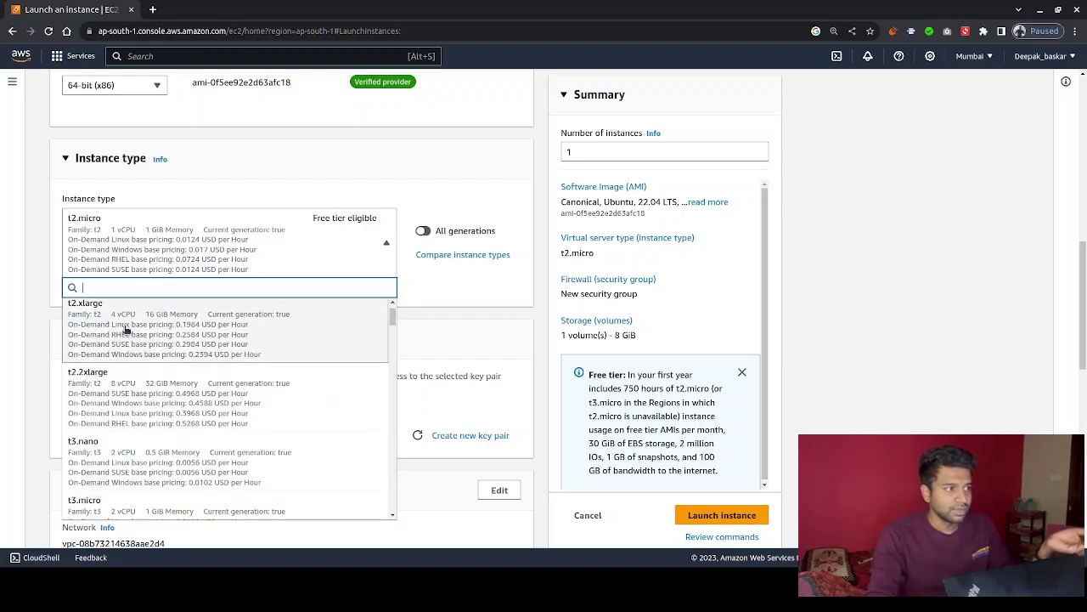
{"action": "scroll", "coordinate": [189, 406], "scroll_direction": "down", "scroll_amount": 4}
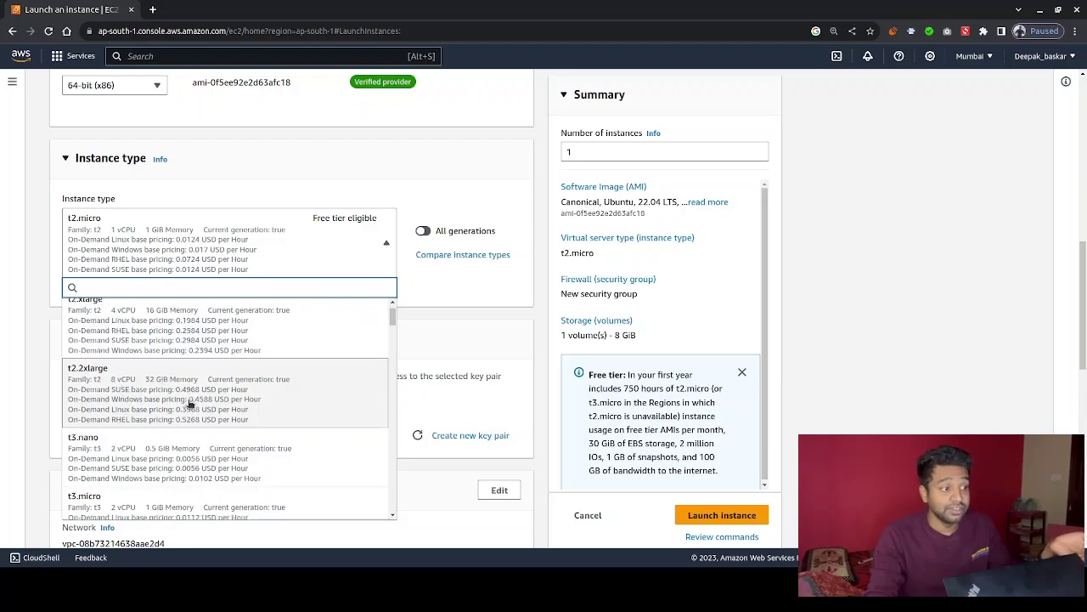
{"action": "scroll", "coordinate": [251, 435], "scroll_direction": "up", "scroll_amount": 8}
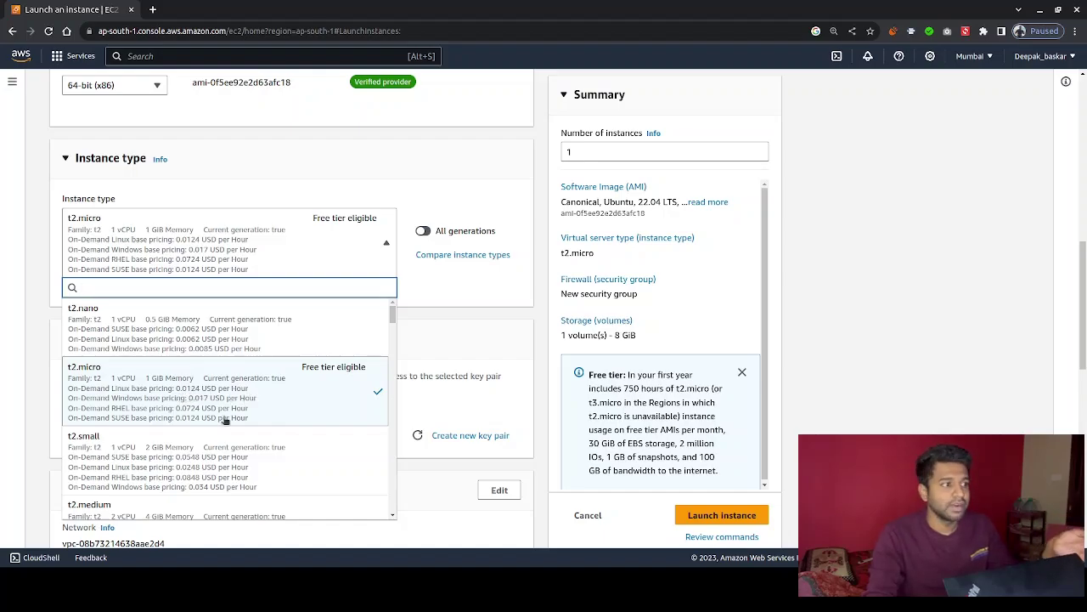
{"action": "scroll", "coordinate": [204, 421], "scroll_direction": "down", "scroll_amount": 1}
{"action": "scroll", "coordinate": [220, 467], "scroll_direction": "down", "scroll_amount": 5}
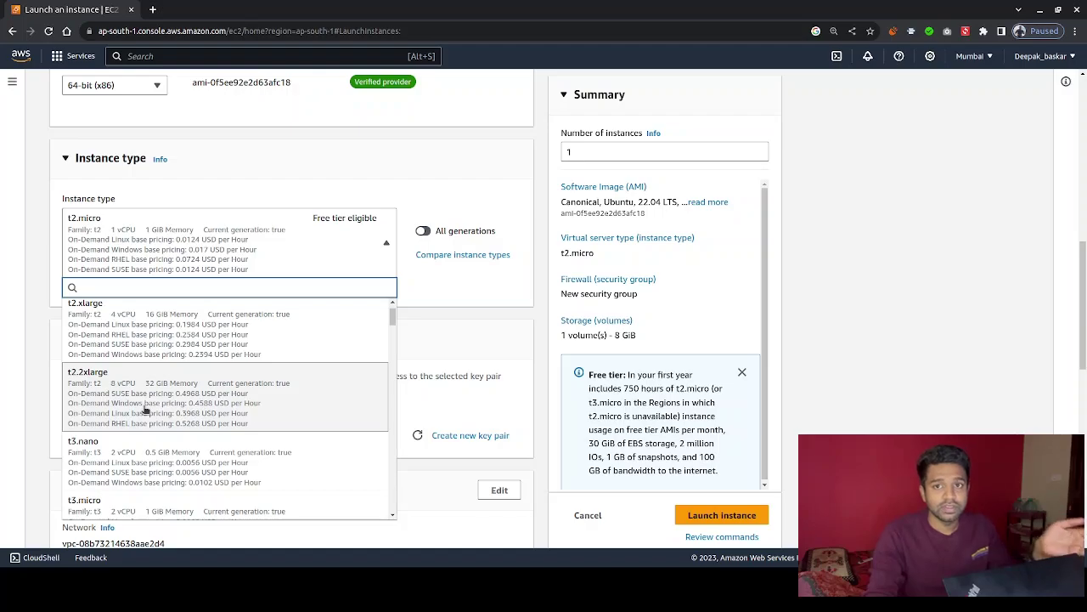
{"action": "scroll", "coordinate": [250, 386], "scroll_direction": "up", "scroll_amount": 5}
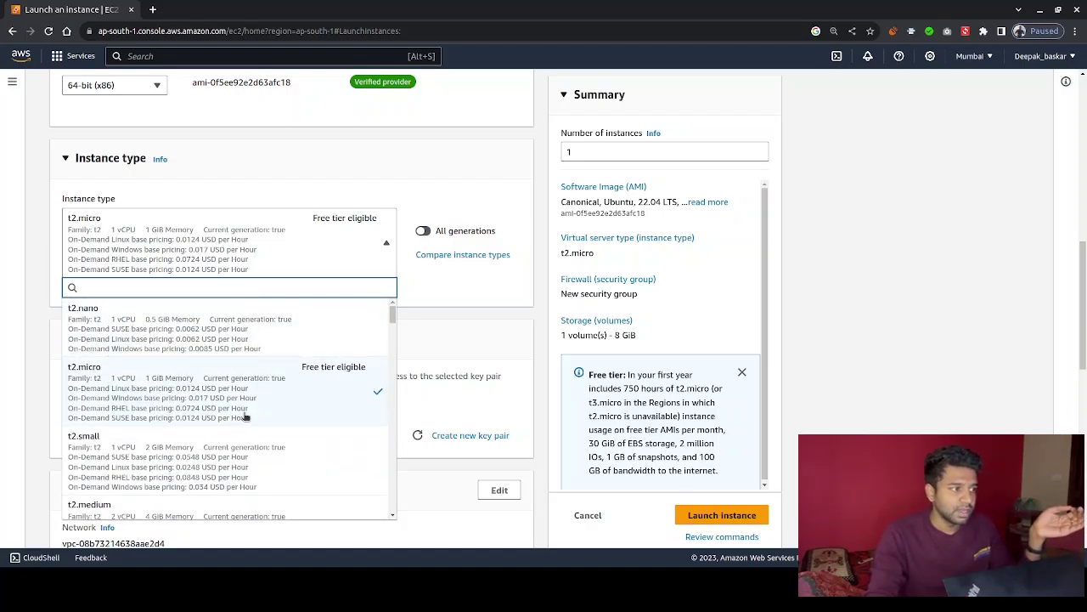
{"action": "left_click", "coordinate": [320, 390]}
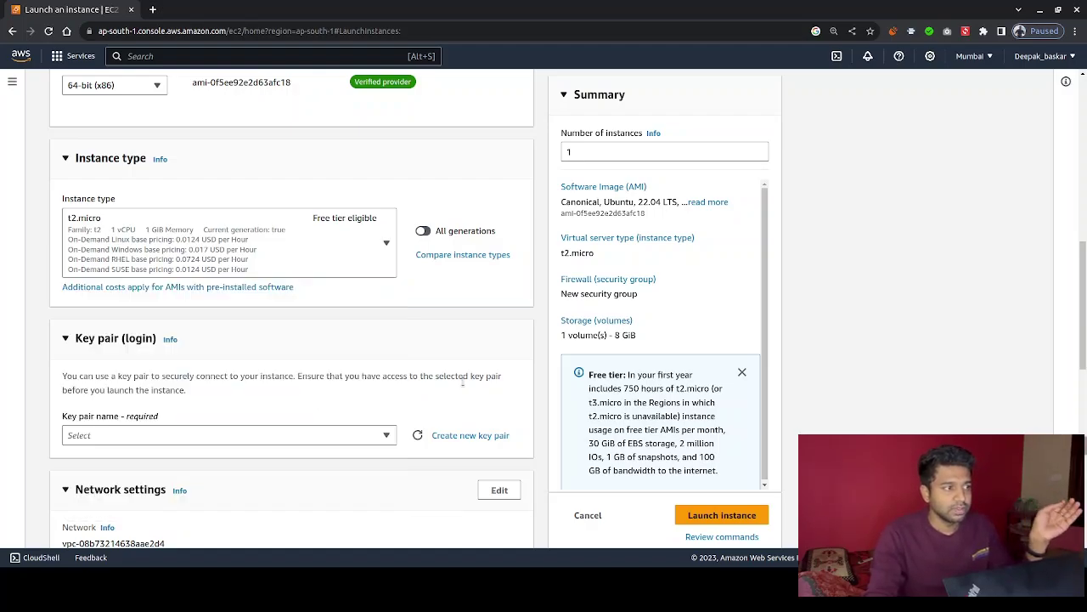
Check the key pair list for existing key pairs that could be used to log in to the instance
{"action": "scroll", "coordinate": [219, 417], "scroll_direction": "down", "scroll_amount": 2}
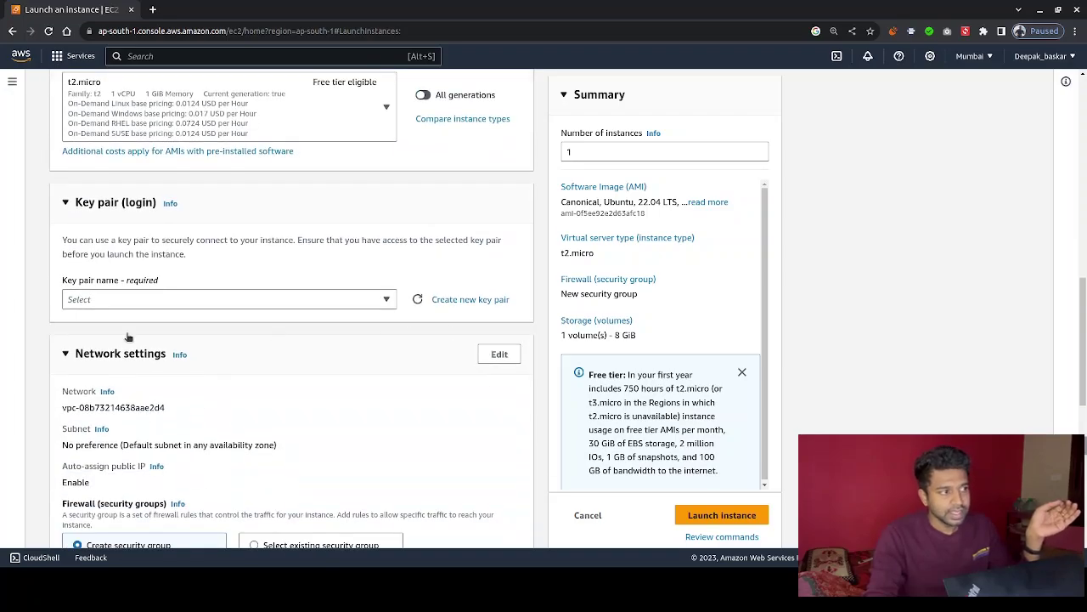
{"action": "left_click", "coordinate": [251, 300]}
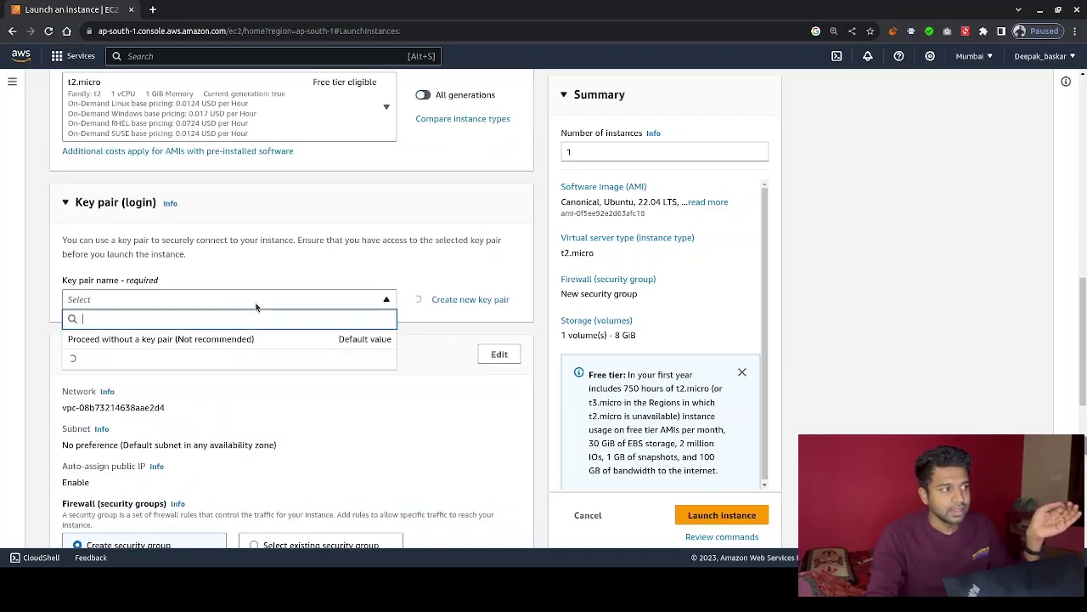
{"action": "left_click", "coordinate": [319, 303]}
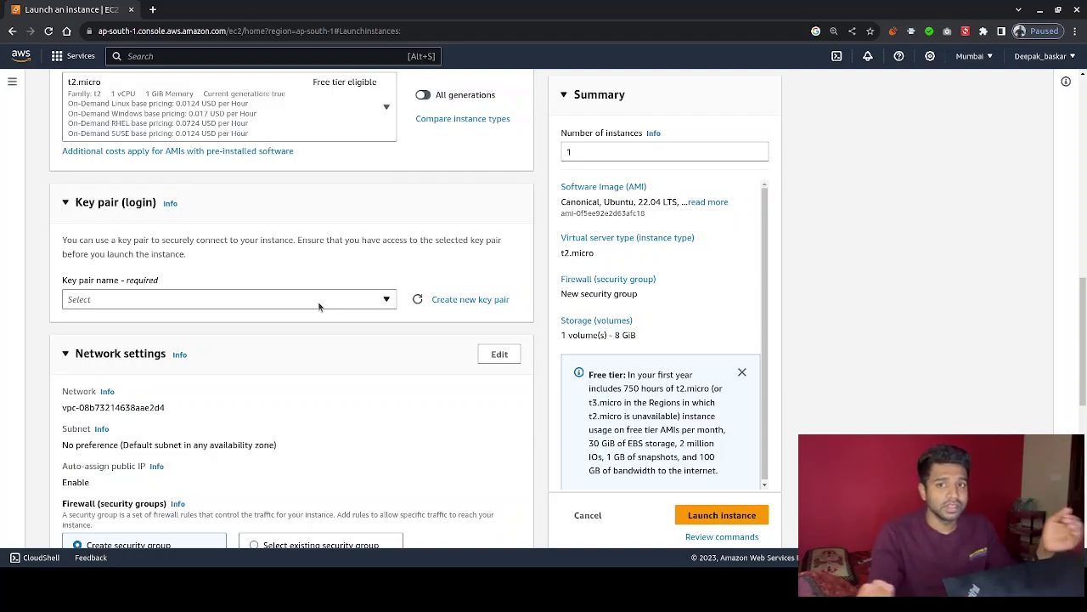
{"action": "left_click", "coordinate": [310, 299]}
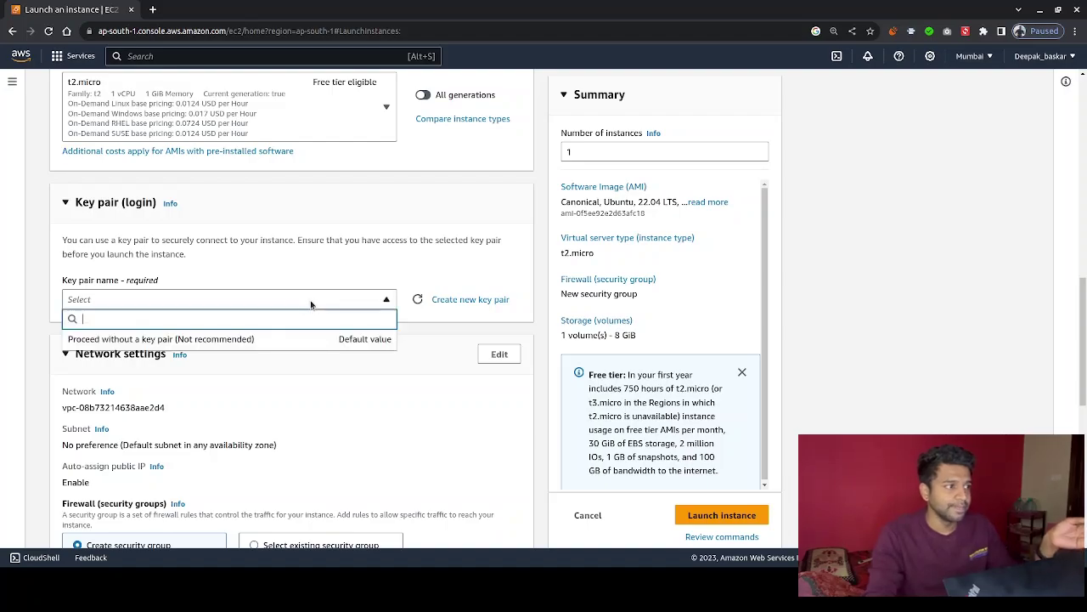
{"action": "left_click", "coordinate": [111, 306]}
Create a new RSA key pair named youtube_instance_key with the private key in .pem format
{"action": "left_click", "coordinate": [488, 299]}
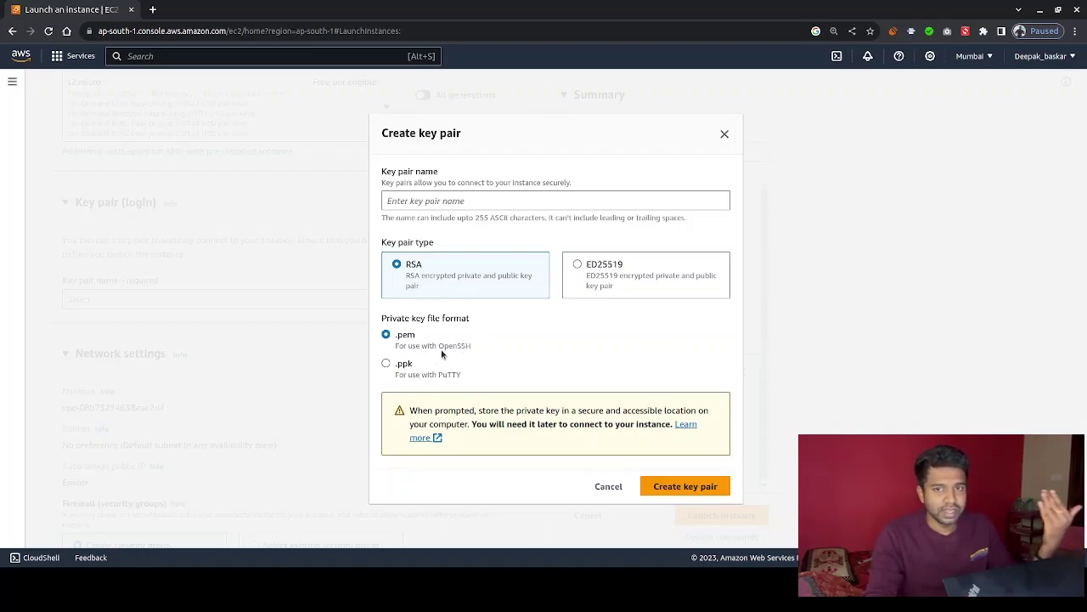
{"action": "left_click", "coordinate": [444, 201]}
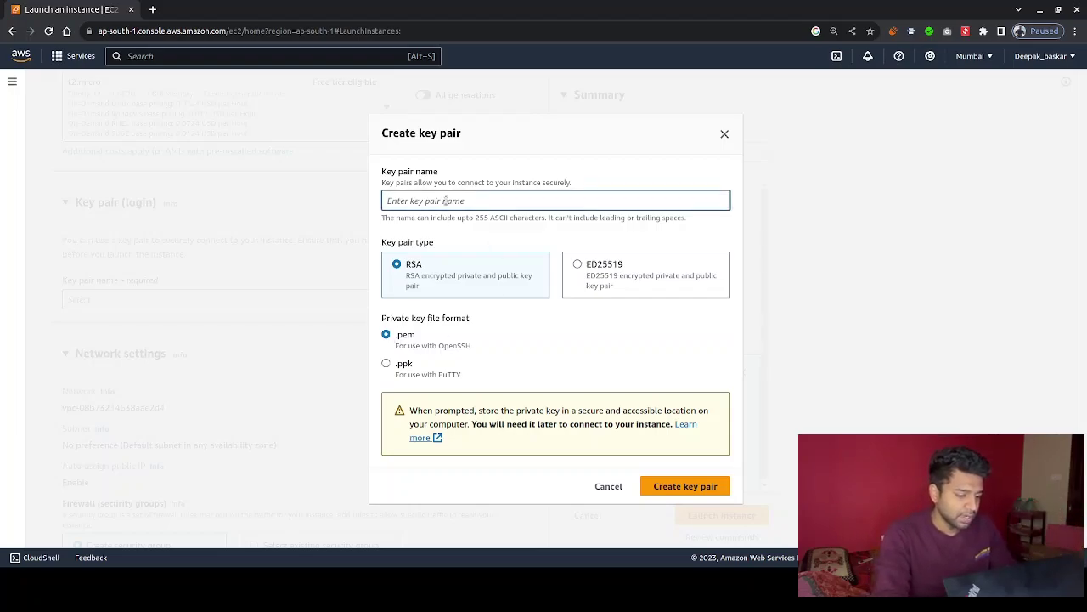
{"action": "type", "text": "yec"}
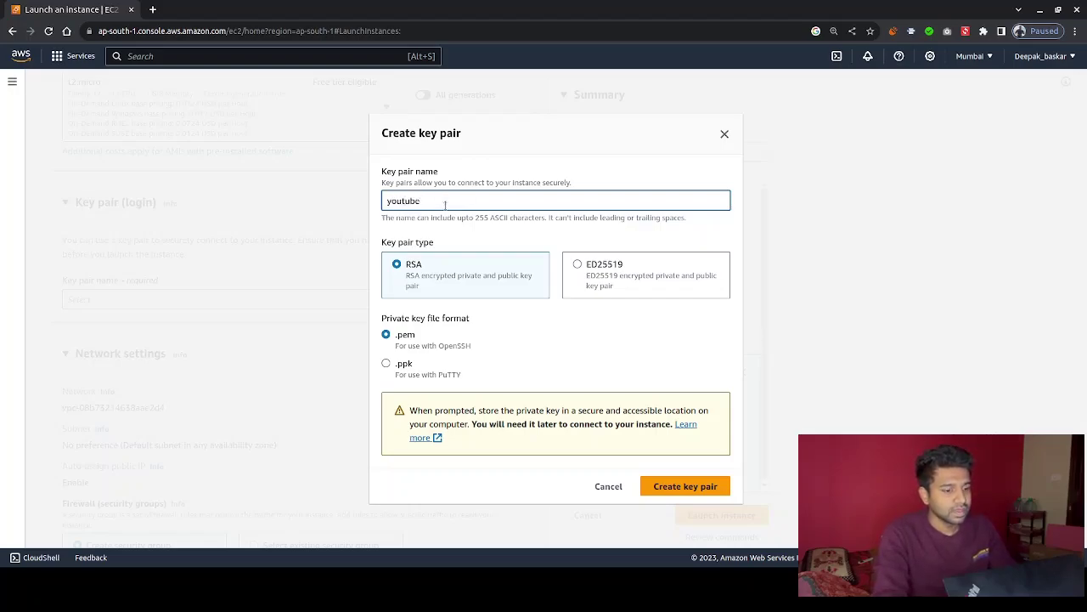
{"action": "type", "text": "tube_key"}
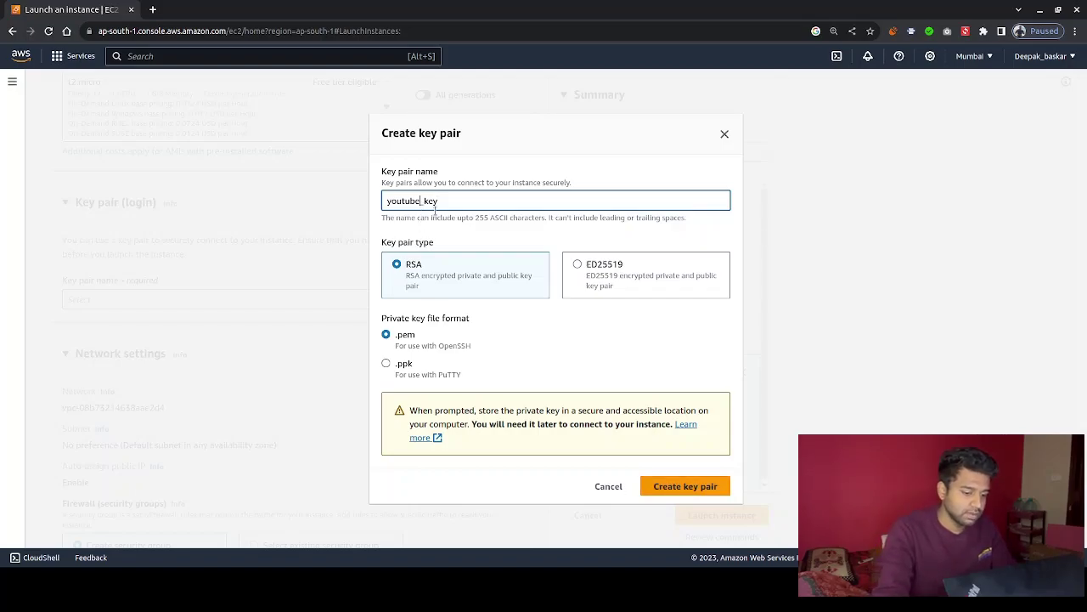
{"action": "type", "text": "_instance_"}
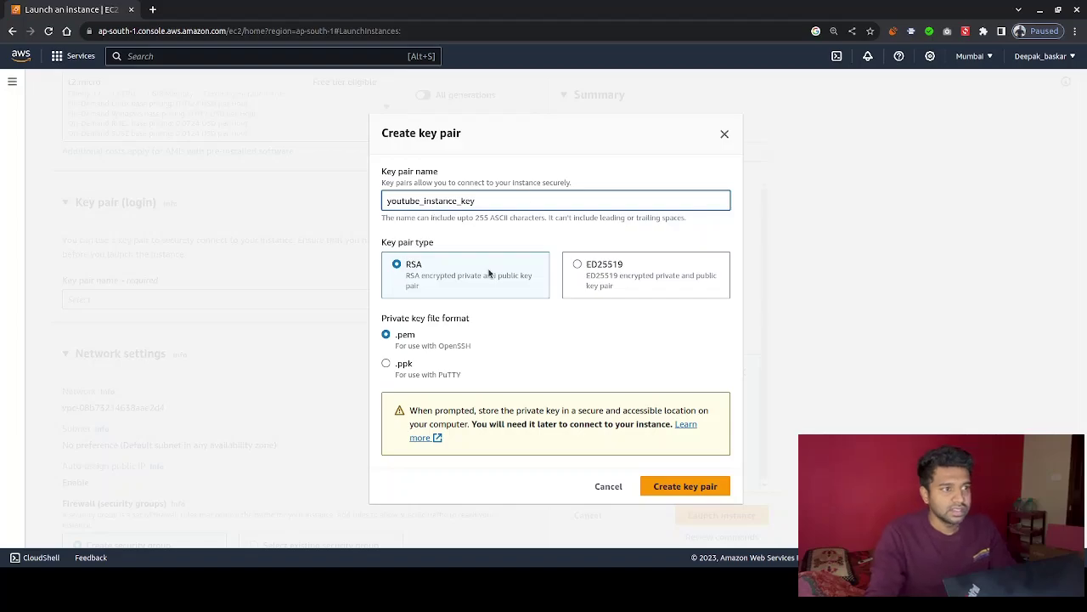
{"action": "left_click", "coordinate": [680, 485]}
{"action": "mouse_move", "coordinate": [890, 78]}
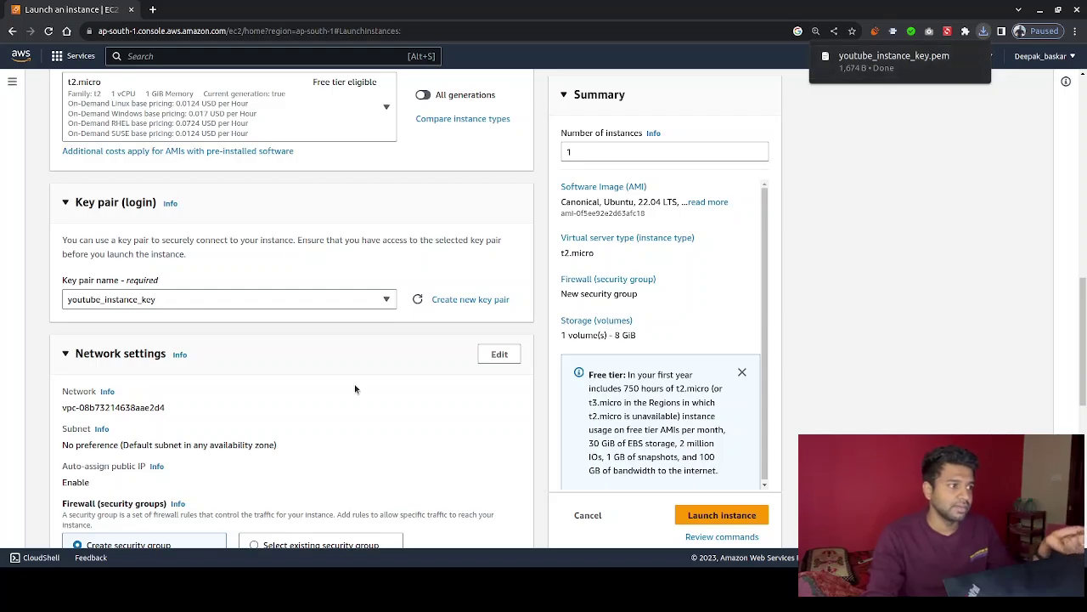
Examine the network settings and the SSH, HTTPS and HTTP traffic rules of the new security group
{"action": "scroll", "coordinate": [354, 358], "scroll_direction": "down", "scroll_amount": 1}
{"action": "scroll", "coordinate": [354, 359], "scroll_direction": "down", "scroll_amount": 2}
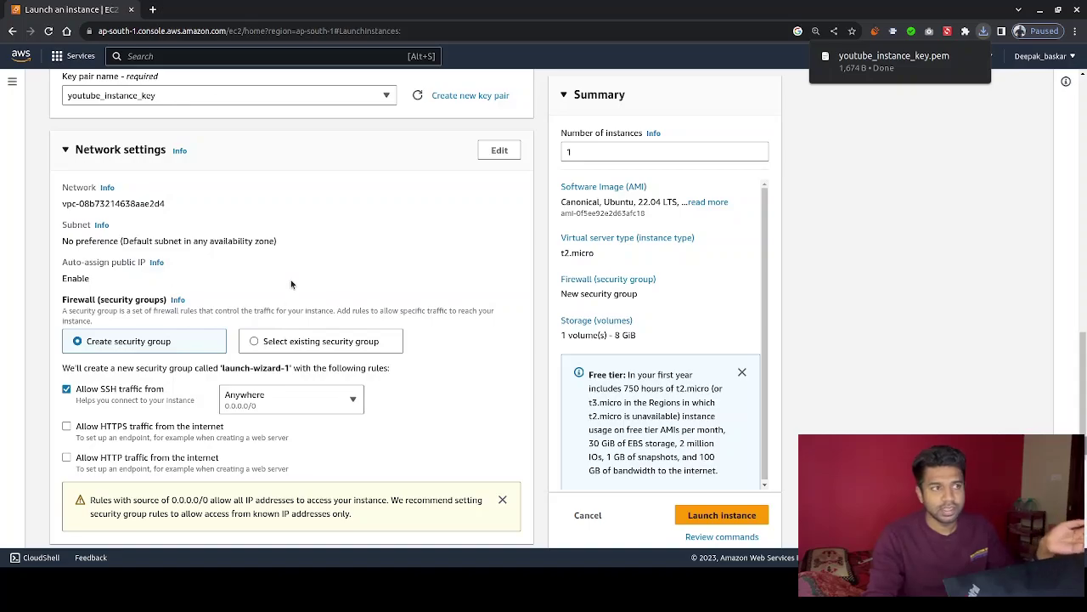
{"action": "scroll", "coordinate": [255, 338], "scroll_direction": "down", "scroll_amount": 4}
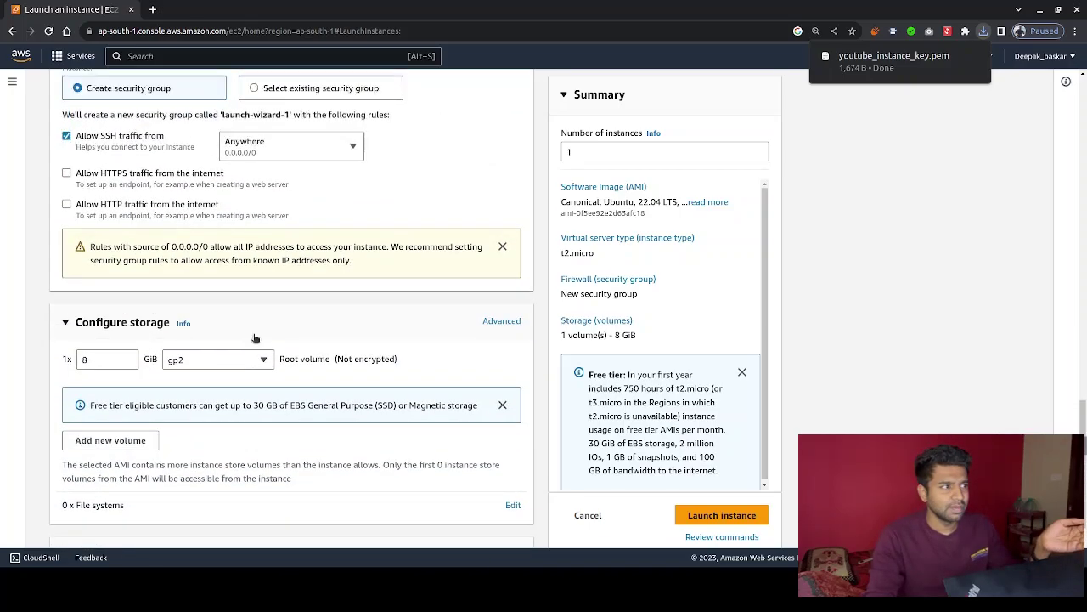
{"action": "scroll", "coordinate": [255, 338], "scroll_direction": "up", "scroll_amount": 3}
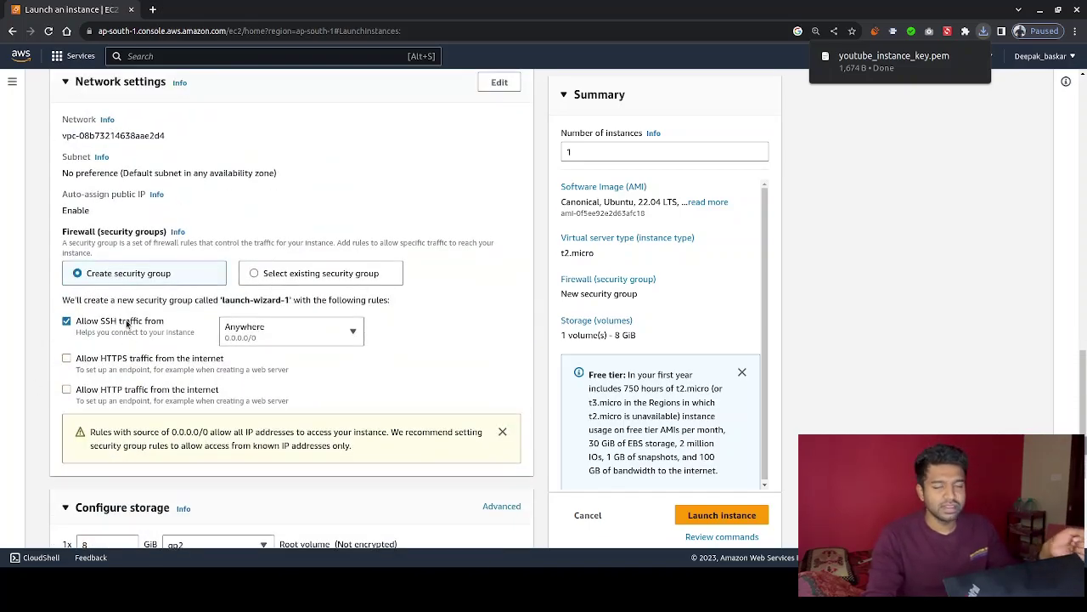
{"action": "scroll", "coordinate": [132, 336], "scroll_direction": "down", "scroll_amount": 1}
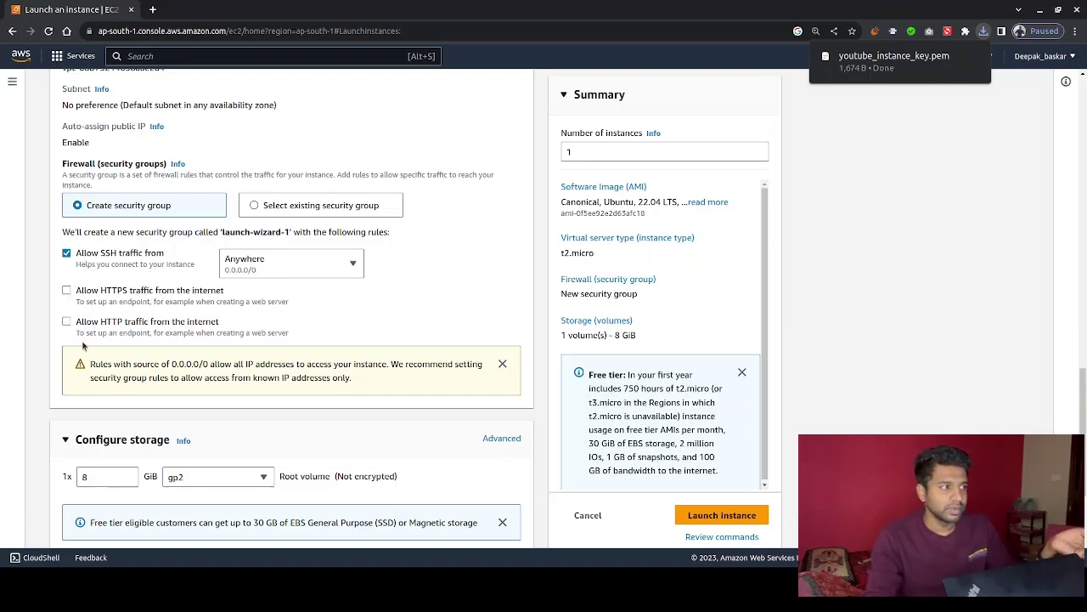
{"action": "scroll", "coordinate": [122, 357], "scroll_direction": "down", "scroll_amount": 3}
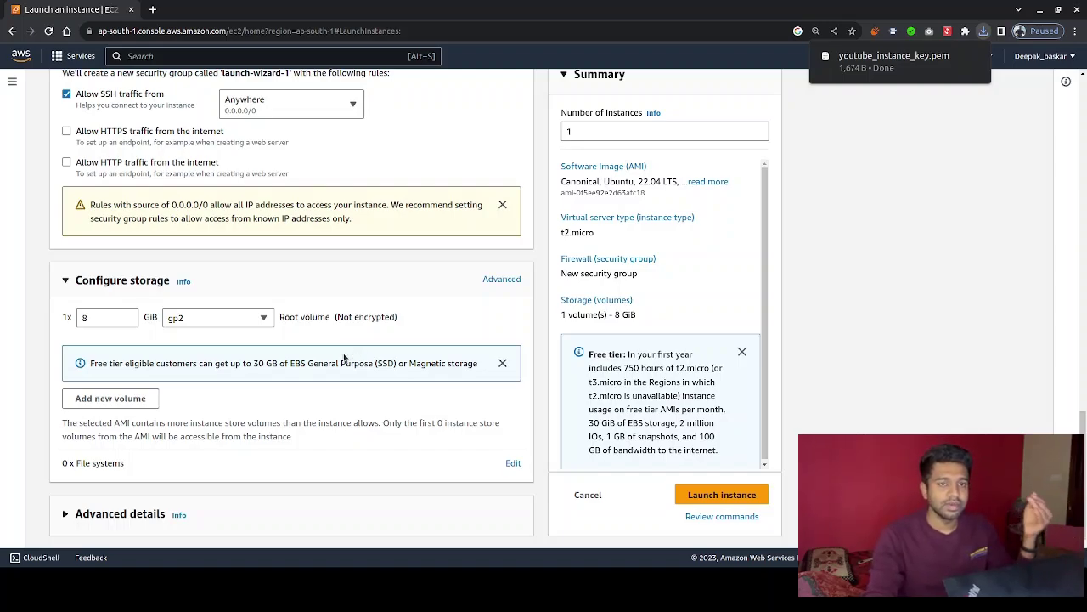
Examine the root volume's size, its available volume types and the free-tier storage allowance
{"action": "left_click", "coordinate": [261, 318]}
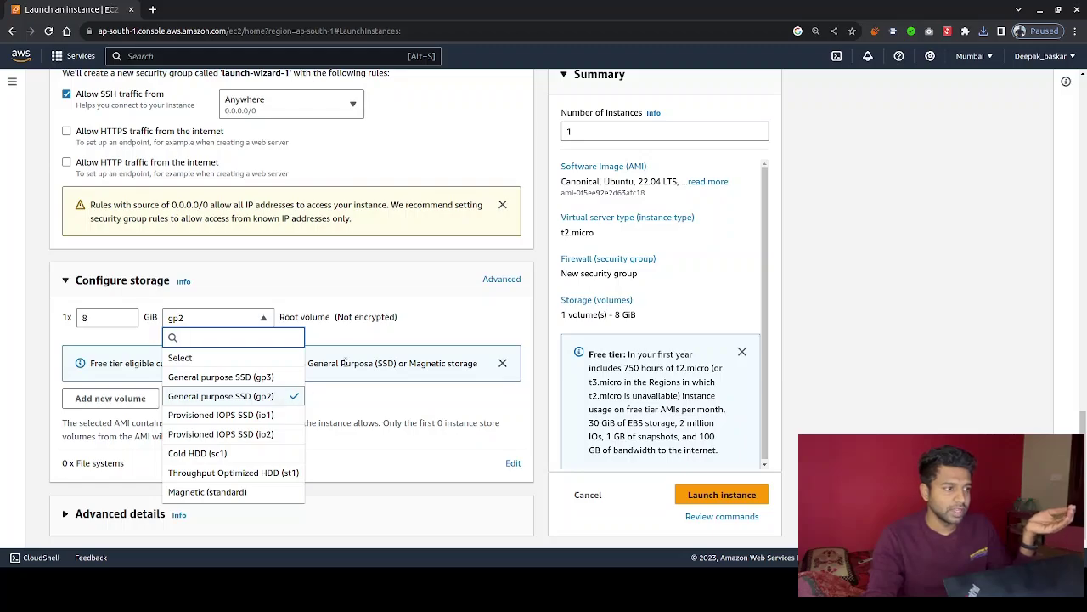
{"action": "left_click", "coordinate": [384, 320]}
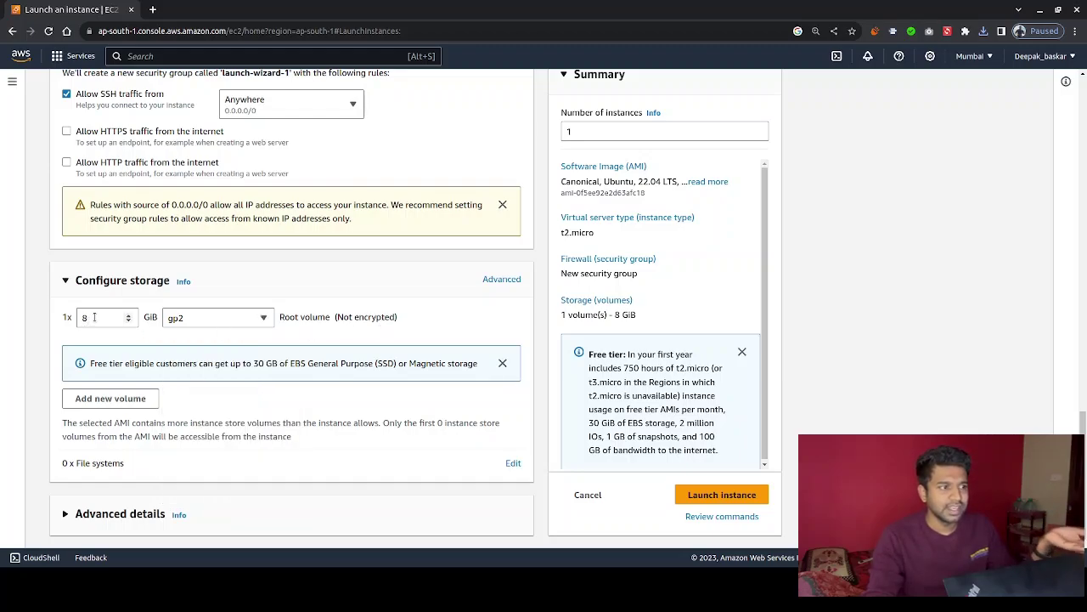
{"action": "left_click_drag", "start_coordinate": [92, 363], "coordinate": [288, 364]}
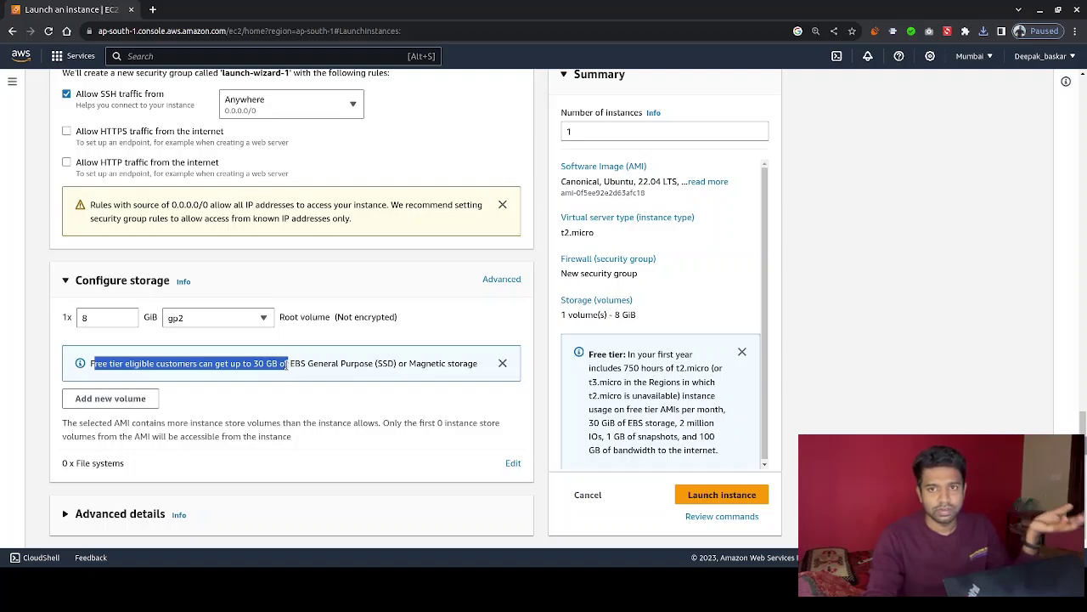
{"action": "left_click_drag", "start_coordinate": [95, 320], "coordinate": [80, 319]}
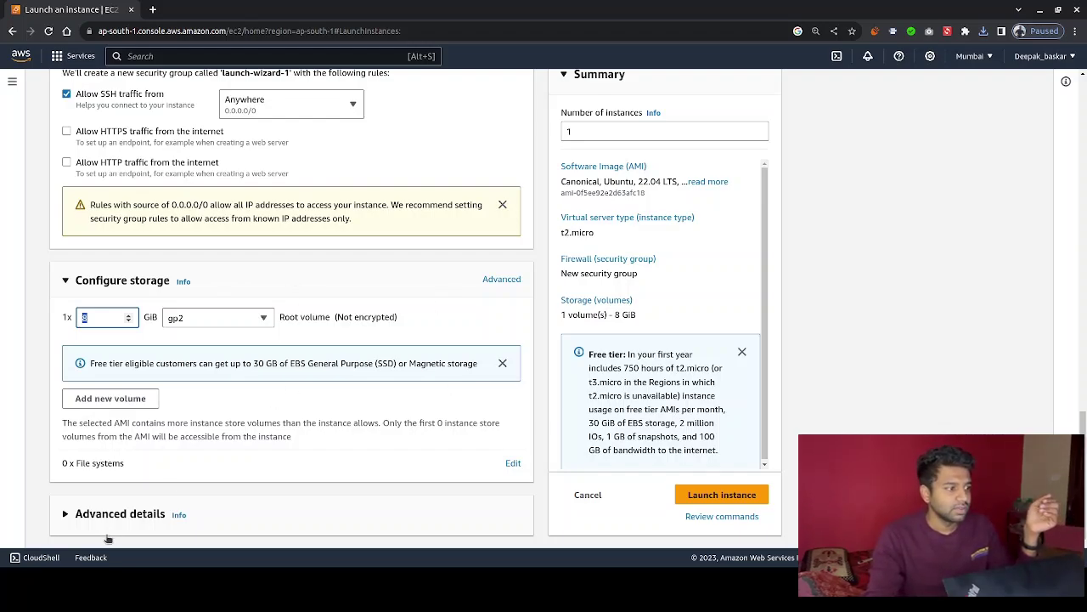
Expand the advanced details and look through the optional instance settings down to the user data
{"action": "left_click", "coordinate": [62, 515]}
{"action": "scroll", "coordinate": [200, 457], "scroll_direction": "down", "scroll_amount": 8}
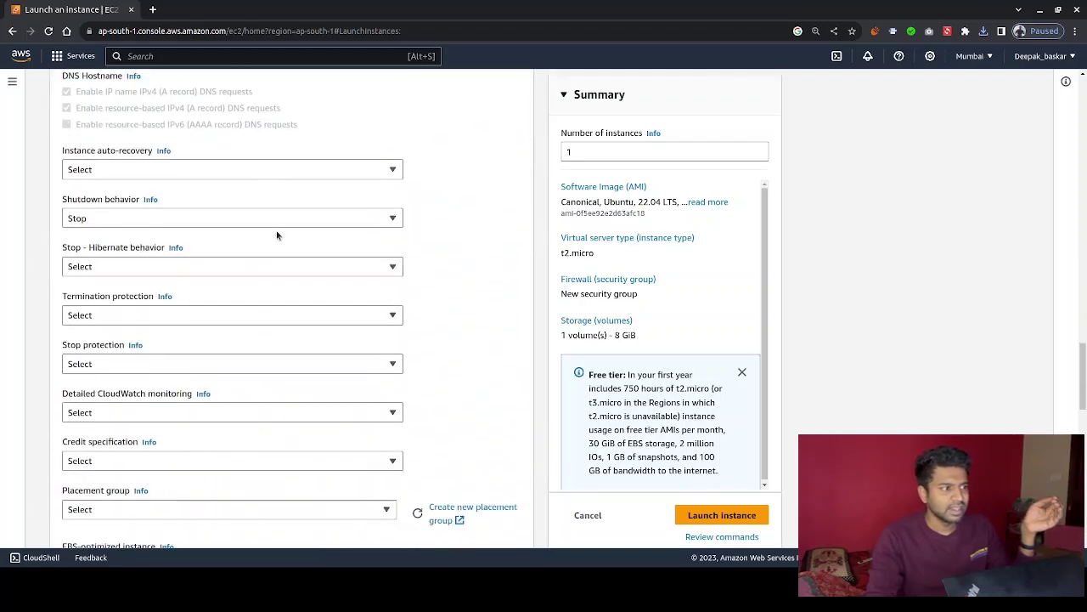
{"action": "scroll", "coordinate": [302, 325], "scroll_direction": "down", "scroll_amount": 10}
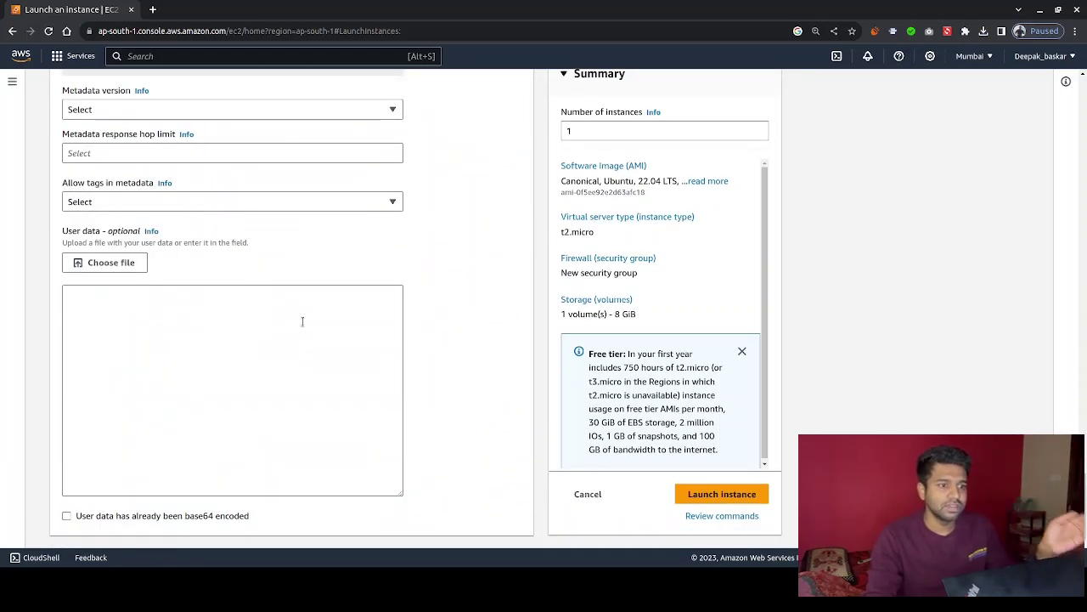
{"action": "scroll", "coordinate": [302, 324], "scroll_direction": "up", "scroll_amount": 10}
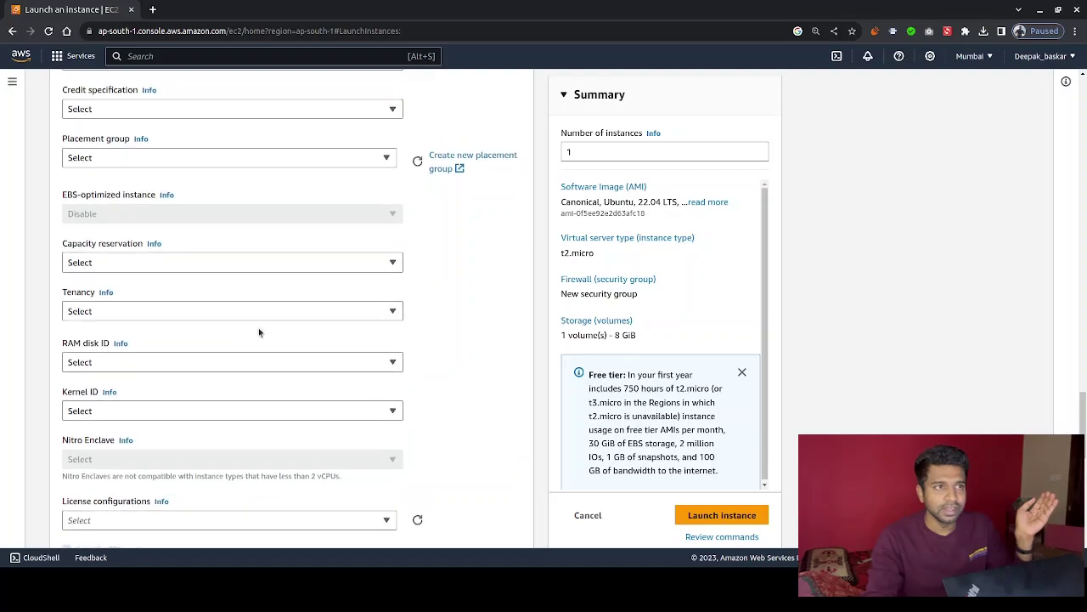
{"action": "scroll", "coordinate": [263, 340], "scroll_direction": "up", "scroll_amount": 10}
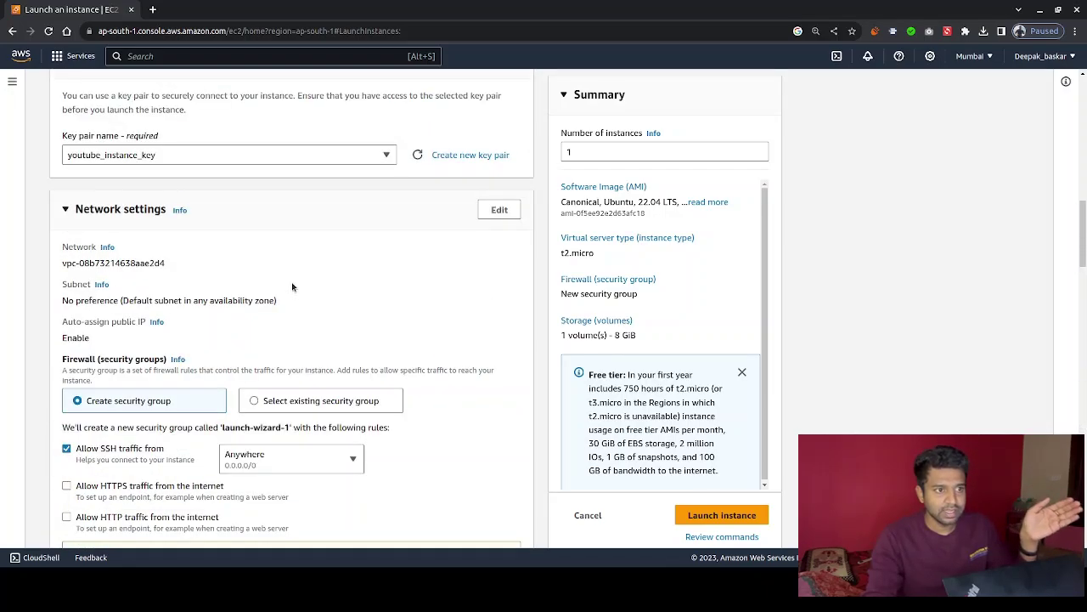
{"action": "scroll", "coordinate": [663, 296], "scroll_direction": "up", "scroll_amount": 2}
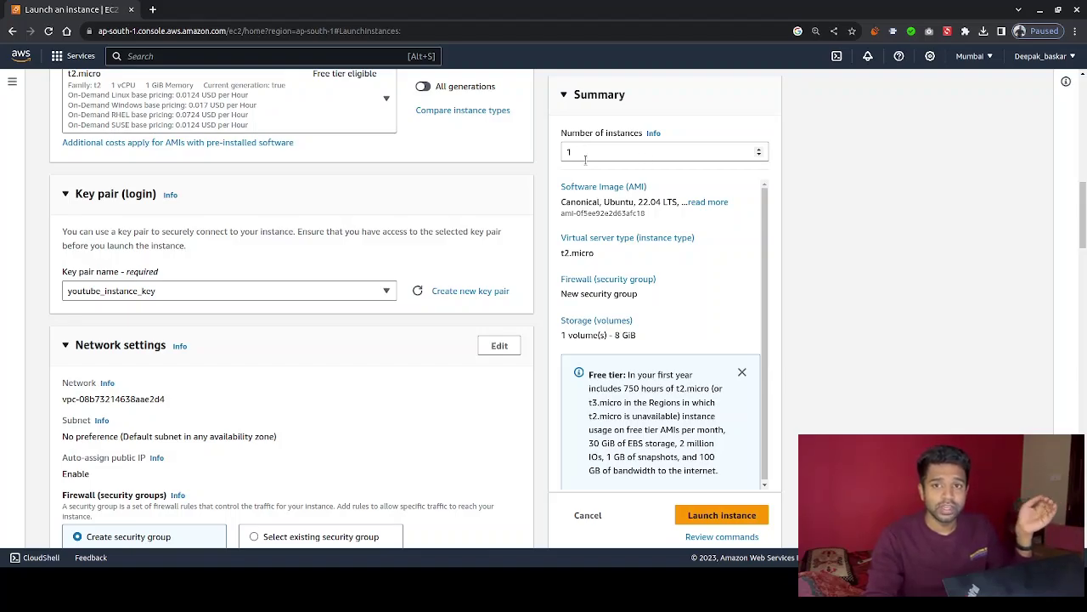
Review the launch summary, keep the number of instances at 1, and launch the instance
{"action": "left_click_drag", "start_coordinate": [579, 153], "coordinate": [566, 152]}
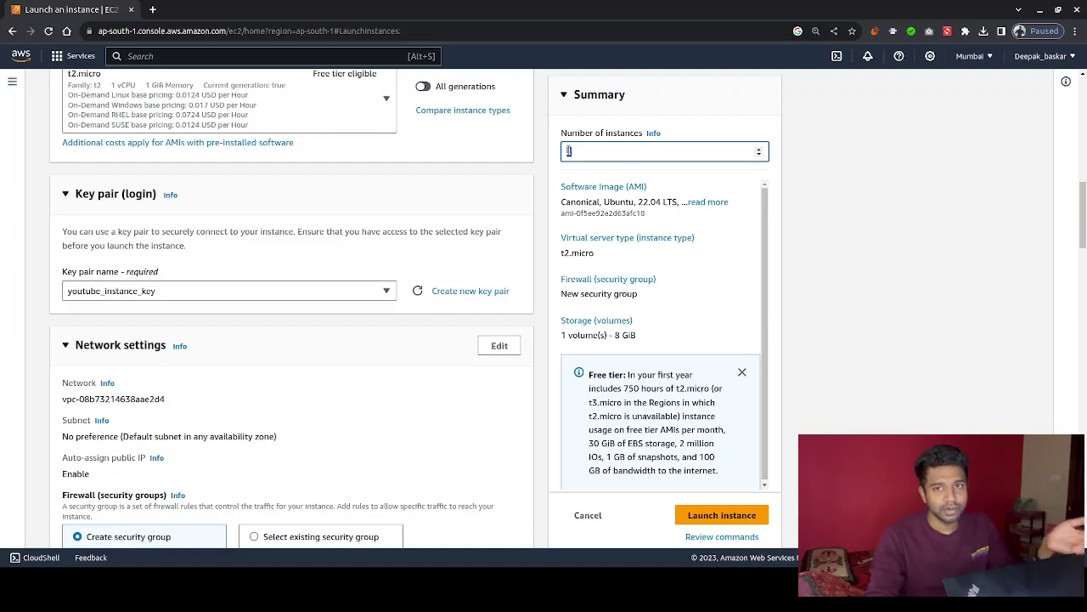
{"action": "left_click", "coordinate": [586, 151]}
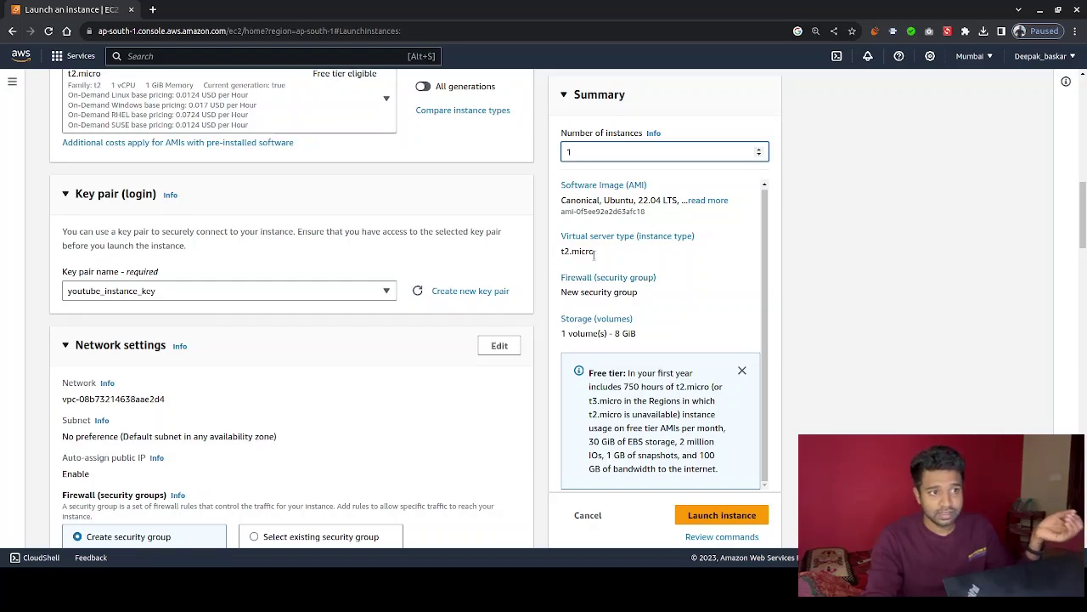
{"action": "scroll", "coordinate": [598, 264], "scroll_direction": "down", "scroll_amount": 2}
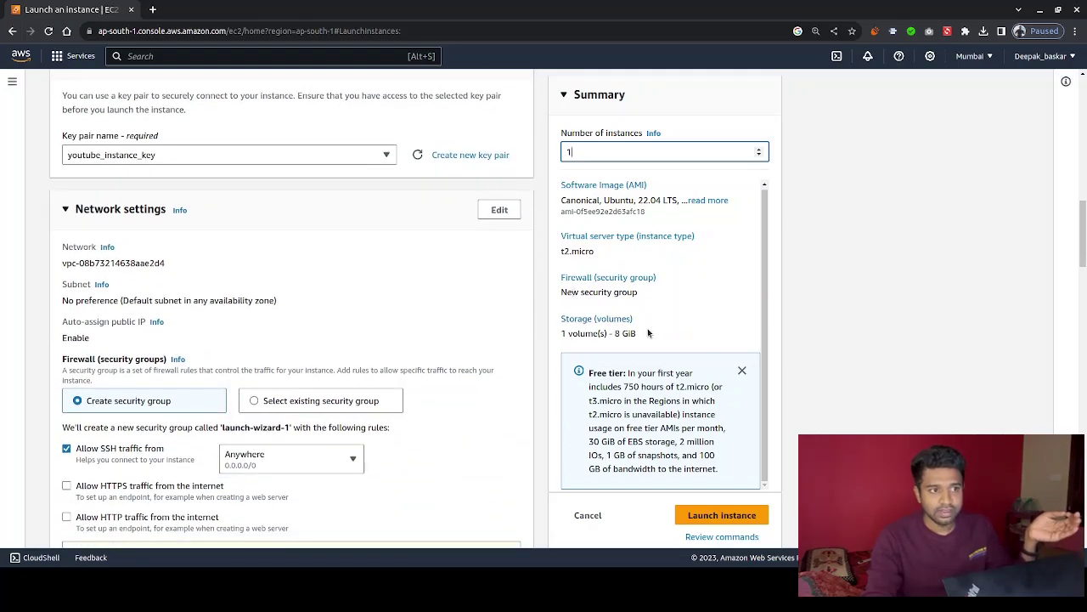
{"action": "scroll", "coordinate": [648, 333], "scroll_direction": "down", "scroll_amount": 8}
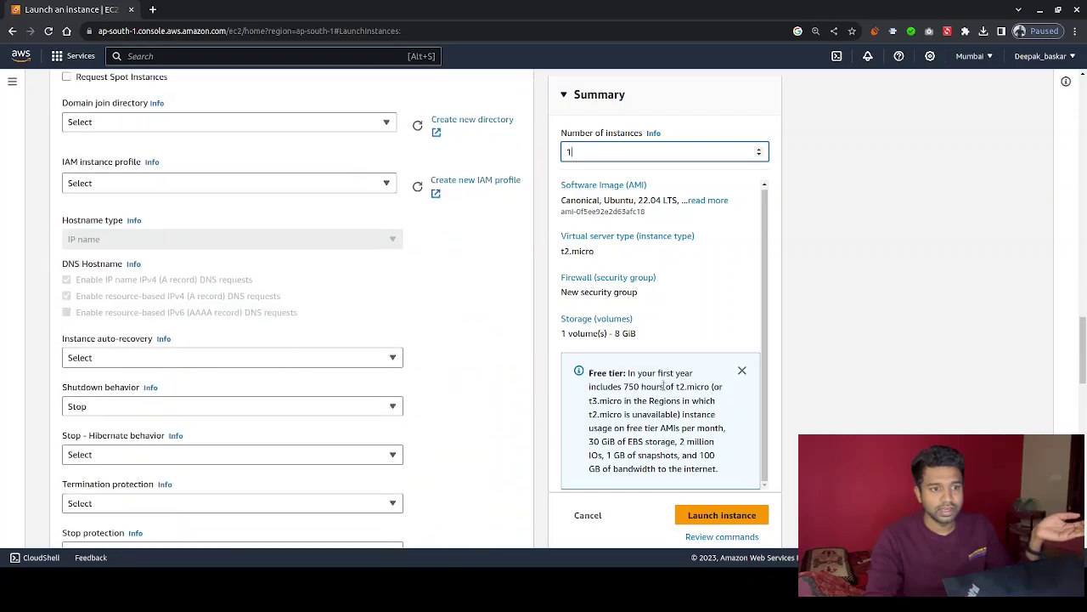
{"action": "scroll", "coordinate": [664, 386], "scroll_direction": "down", "scroll_amount": 4}
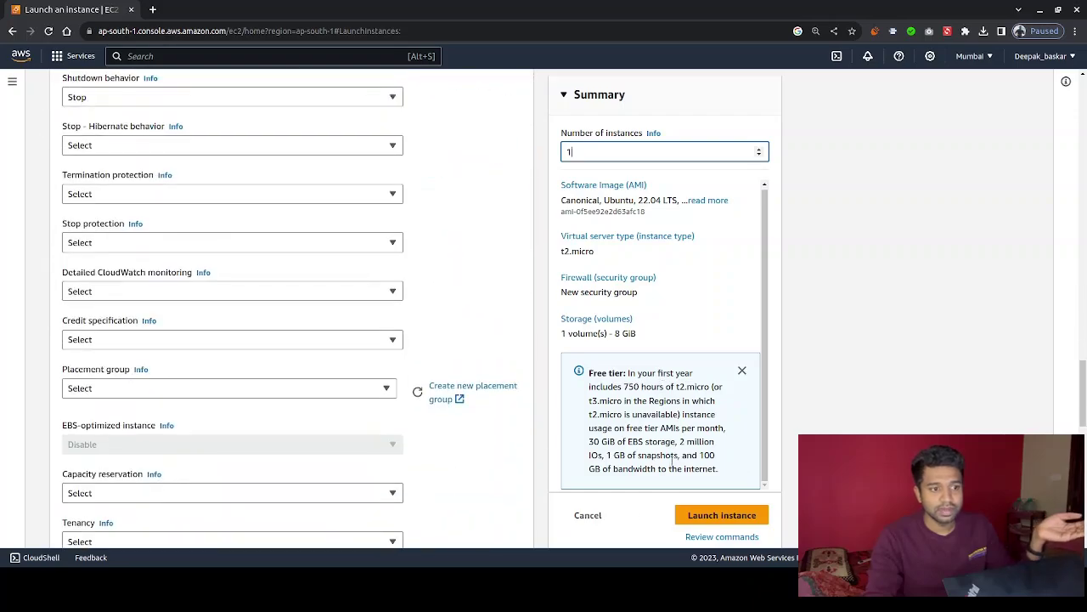
{"action": "left_click", "coordinate": [722, 515]}
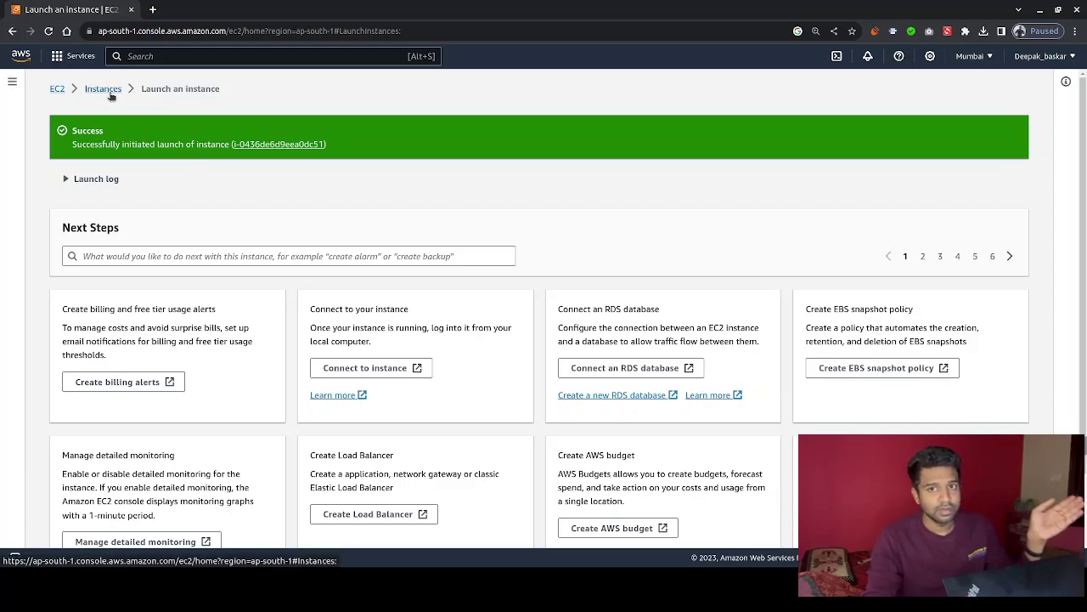
Return to the EC2 dashboard and open the list of running instances
{"action": "left_click", "coordinate": [52, 61]}
{"action": "left_click", "coordinate": [281, 152]}
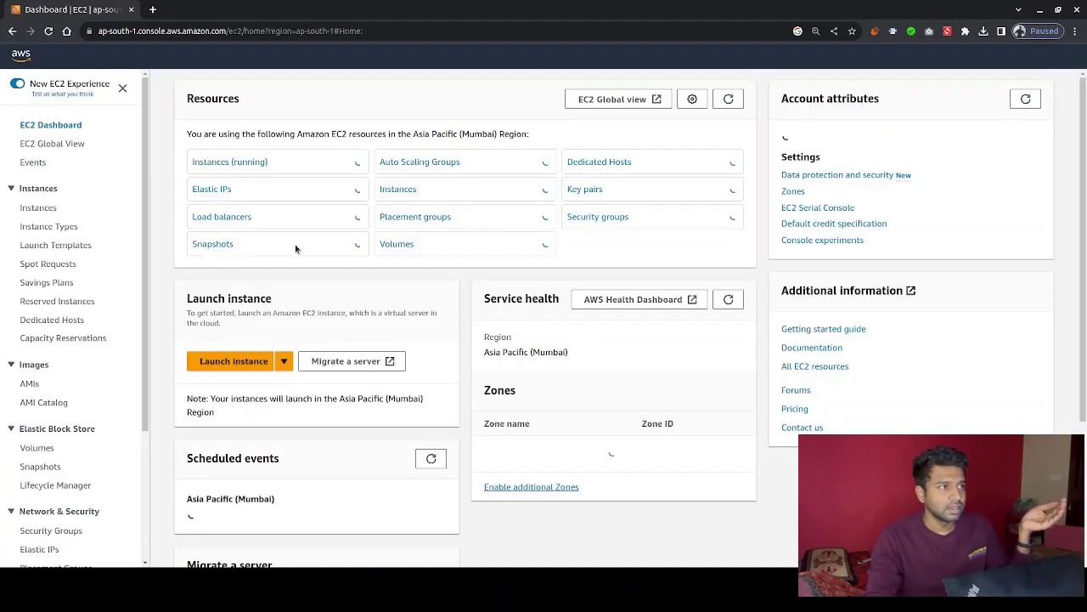
{"action": "left_click", "coordinate": [241, 165]}
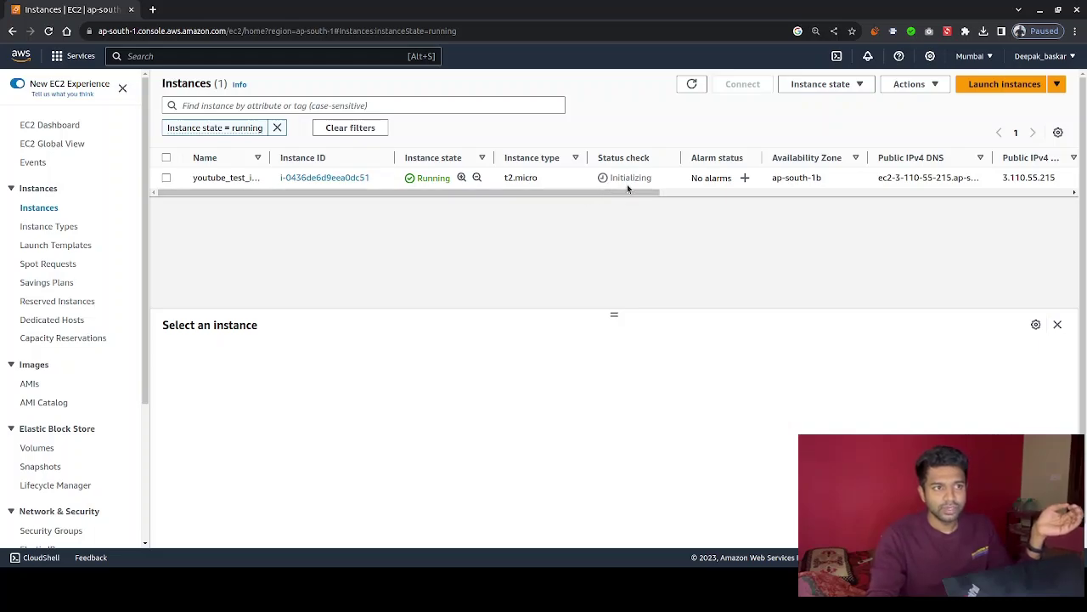
Refresh the instance list to check the status, and open the details of youtube_test_instance
{"action": "left_click", "coordinate": [692, 84]}
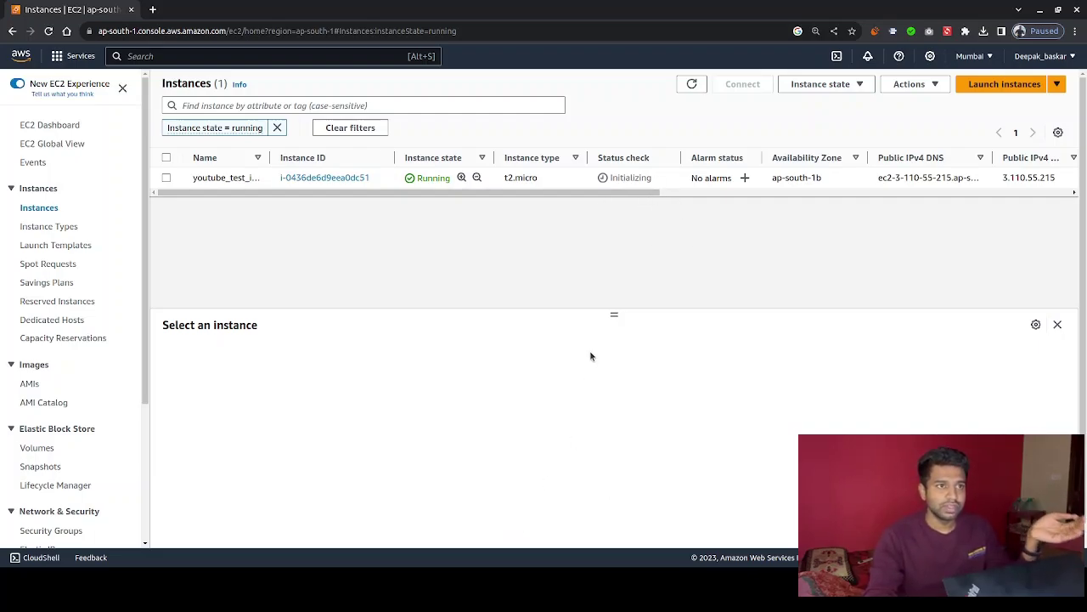
{"action": "left_click", "coordinate": [691, 83]}
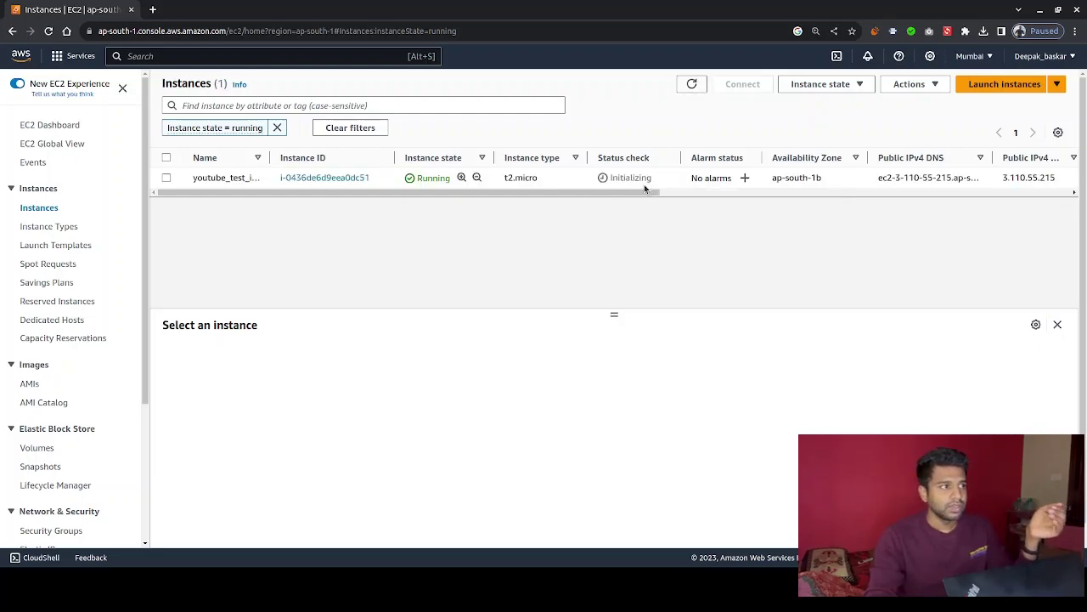
{"action": "left_click", "coordinate": [304, 177]}
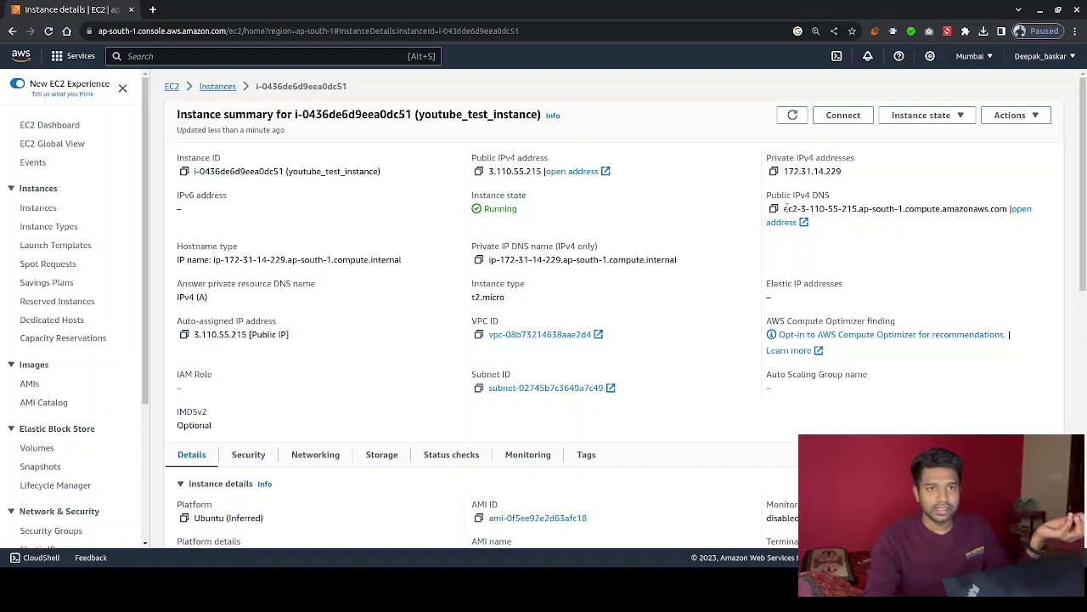
Examine the public IPv4 DNS name and the platform, AMI and key pair details of youtube_test_instance
{"action": "left_click_drag", "start_coordinate": [1009, 208], "coordinate": [783, 208]}
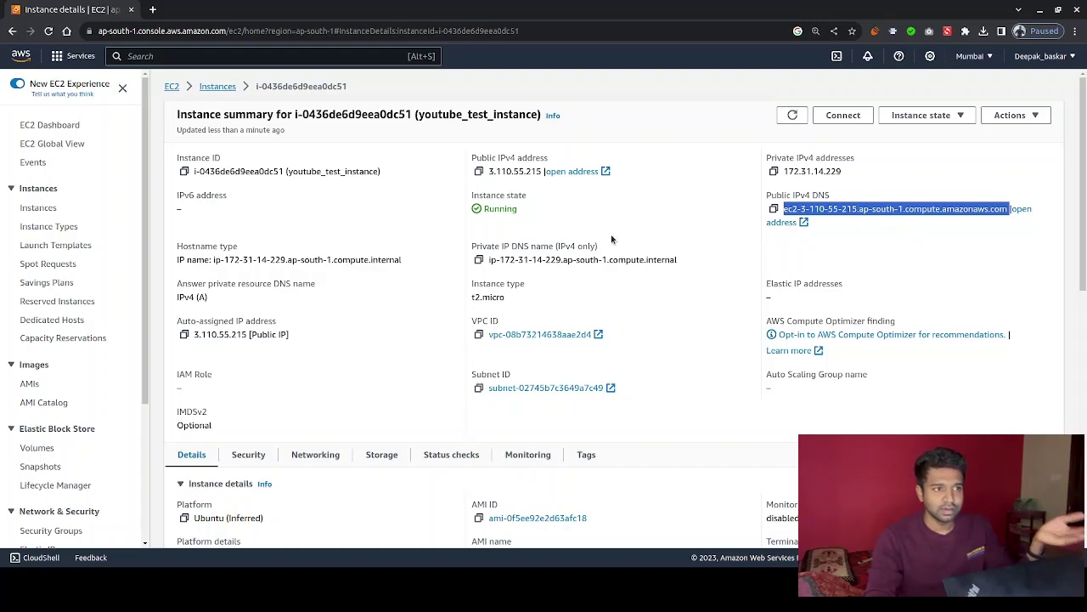
{"action": "scroll", "coordinate": [378, 262], "scroll_direction": "down", "scroll_amount": 5}
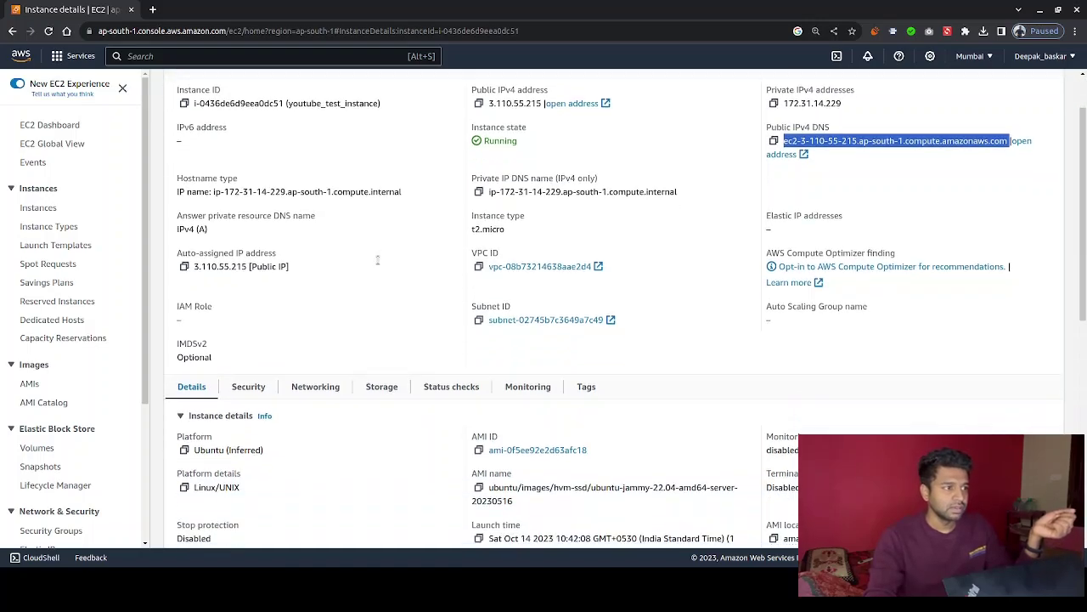
{"action": "scroll", "coordinate": [510, 296], "scroll_direction": "up", "scroll_amount": 3}
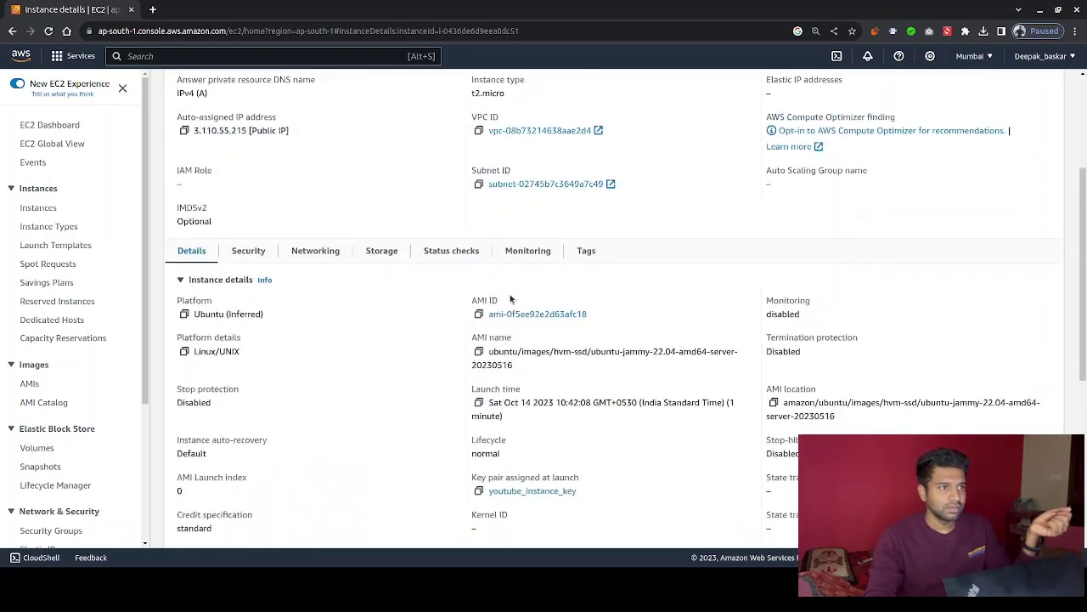
{"action": "scroll", "coordinate": [550, 317], "scroll_direction": "down", "scroll_amount": 2}
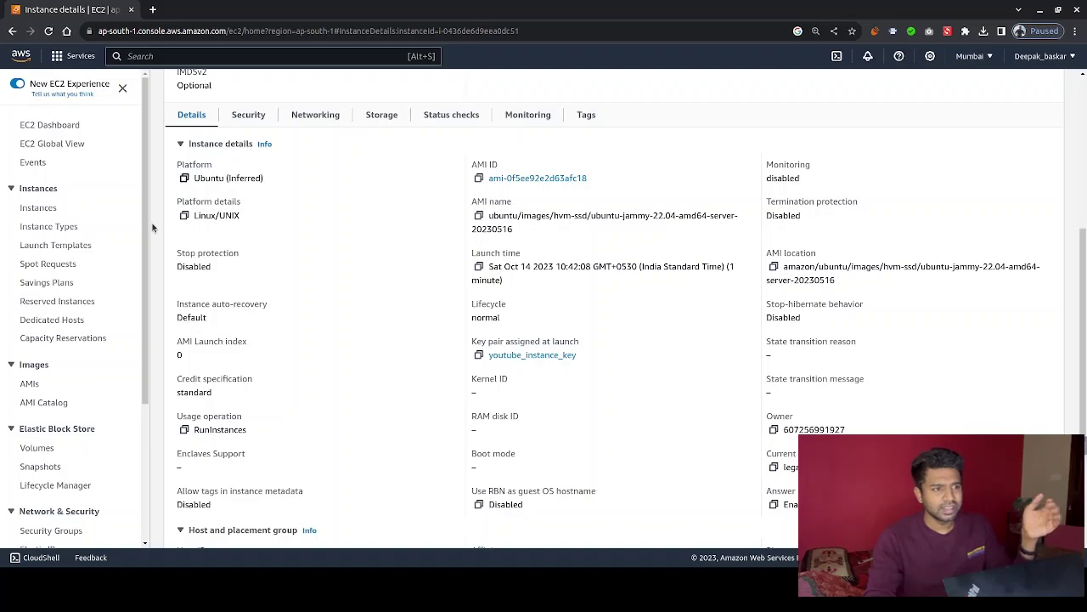
{"action": "scroll", "coordinate": [466, 264], "scroll_direction": "up", "scroll_amount": 1}
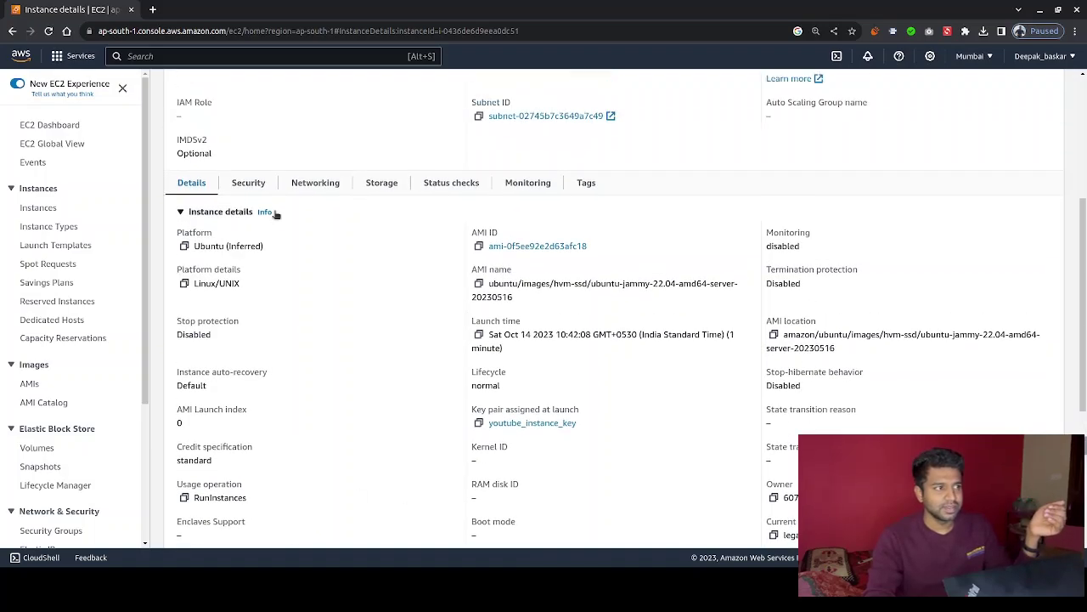
Review the instance's inbound and outbound security rules and the volume size of its root block device
{"action": "left_click", "coordinate": [248, 175]}
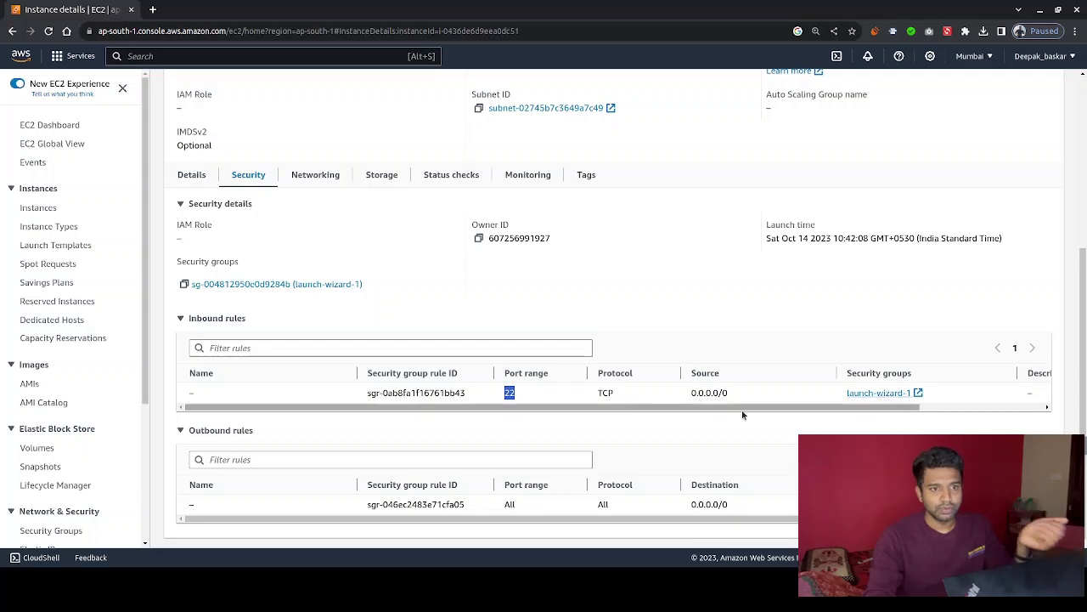
{"action": "left_click", "coordinate": [379, 177]}
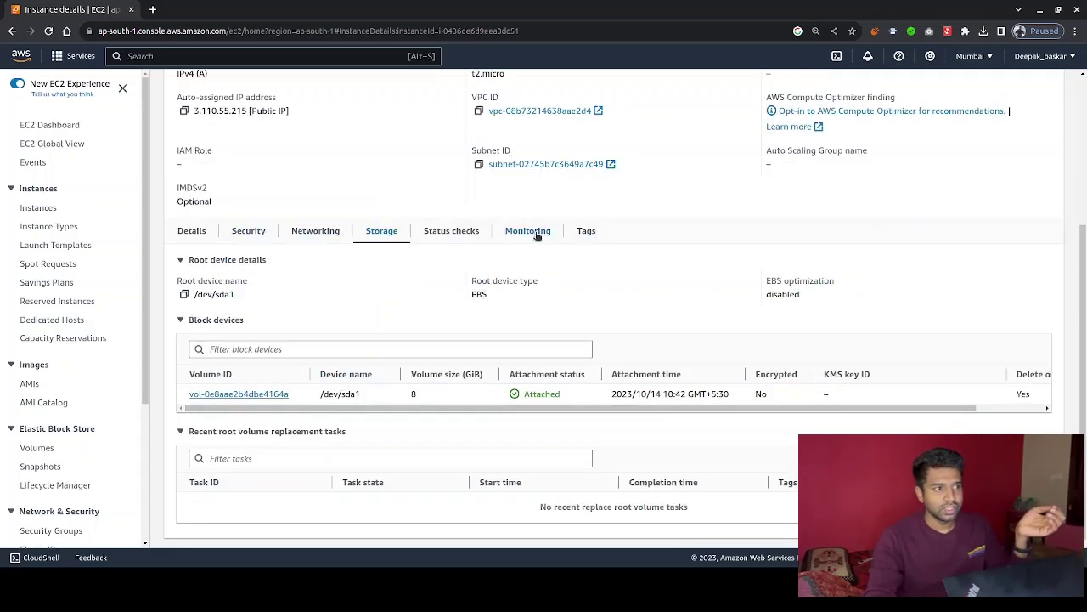
{"action": "double_click", "coordinate": [419, 394]}
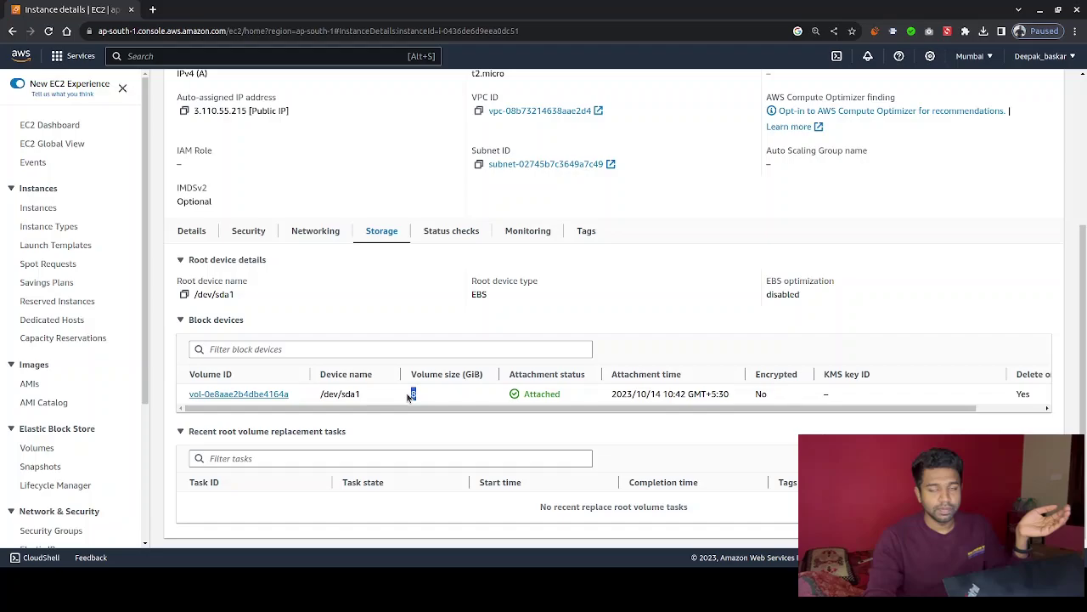
View the instance's status checks, refresh the instance summary, and check the system status
{"action": "left_click", "coordinate": [466, 238]}
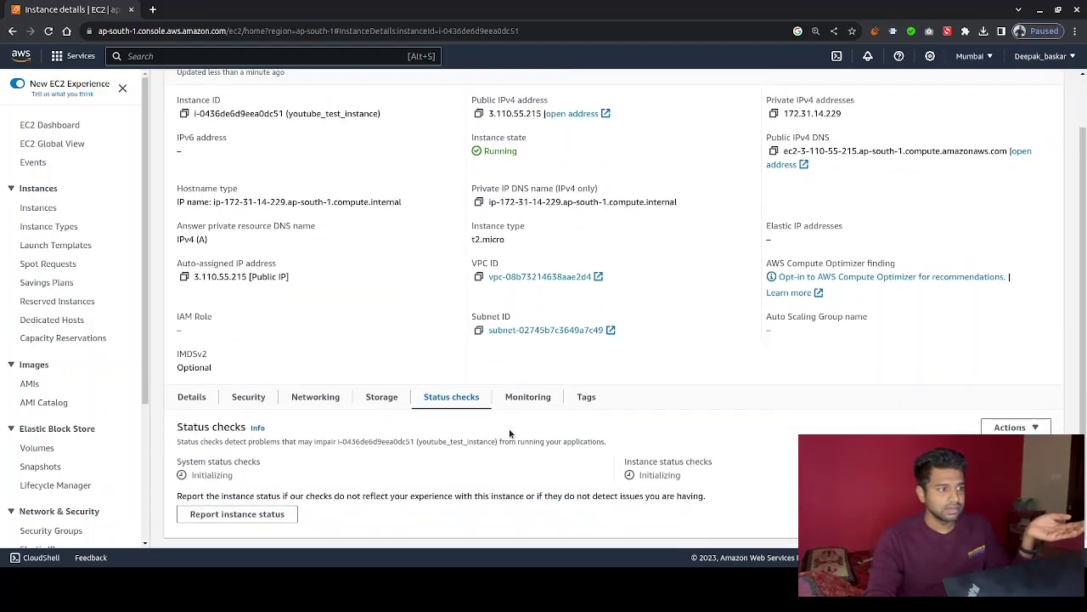
{"action": "scroll", "coordinate": [625, 367], "scroll_direction": "up", "scroll_amount": 1}
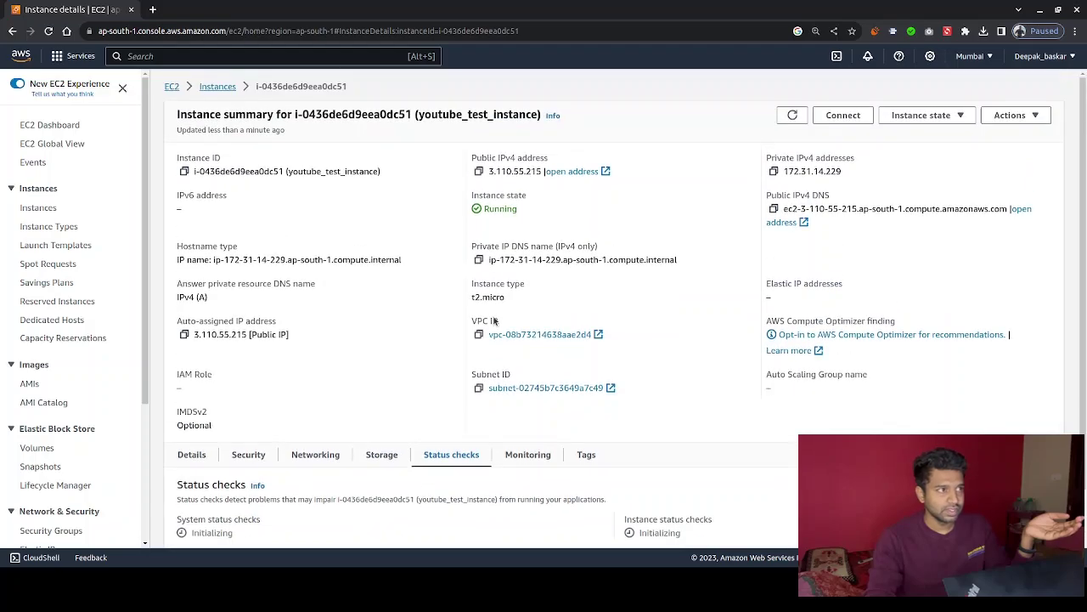
{"action": "left_click", "coordinate": [790, 115]}
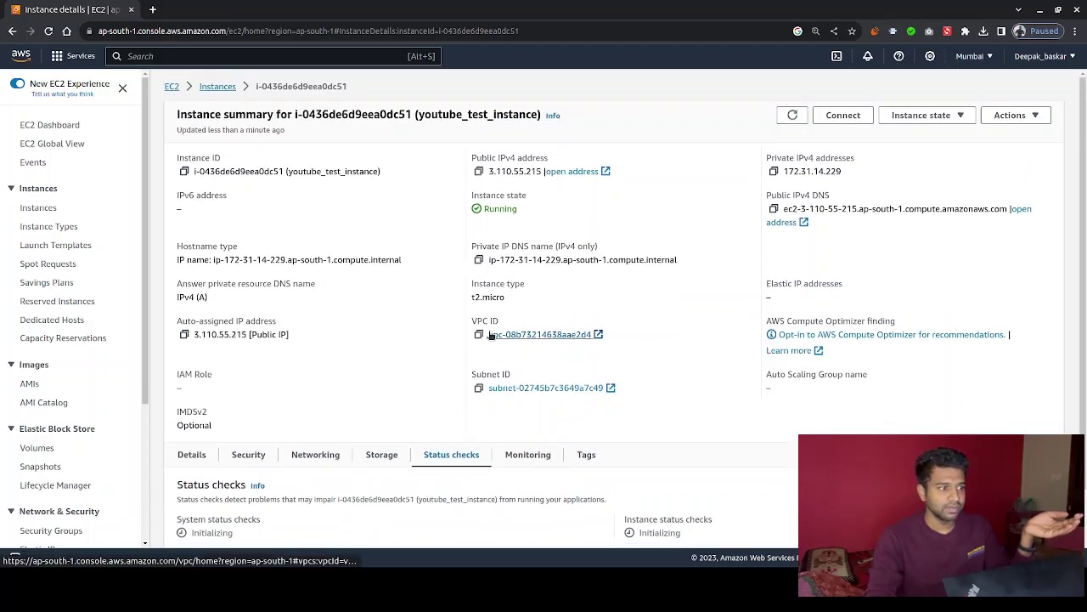
{"action": "scroll", "coordinate": [255, 425], "scroll_direction": "down", "scroll_amount": 1}
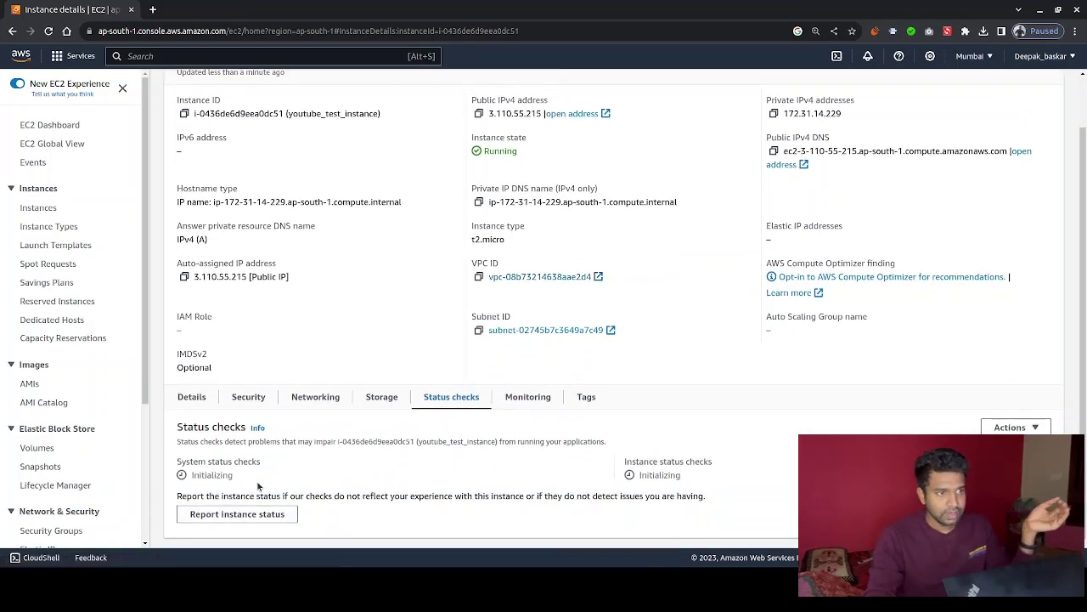
{"action": "left_click_drag", "start_coordinate": [227, 480], "coordinate": [193, 475]}
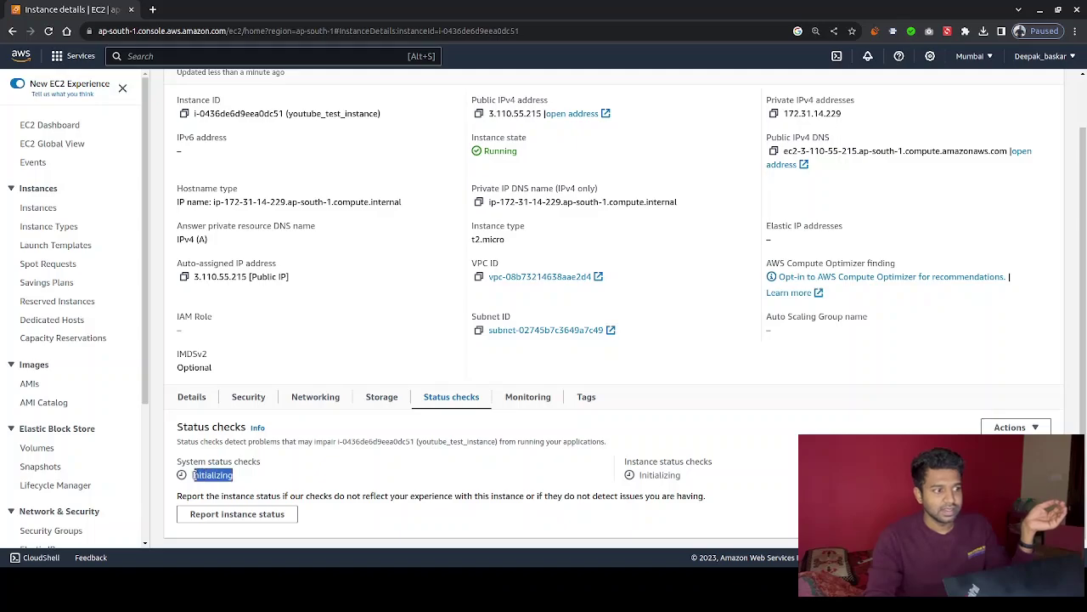
Examine the instance's monitoring graphs, including CPU utilization, network traffic, disk activity and CPU credits
{"action": "left_click", "coordinate": [532, 405]}
{"action": "scroll", "coordinate": [688, 471], "scroll_direction": "down", "scroll_amount": 3}
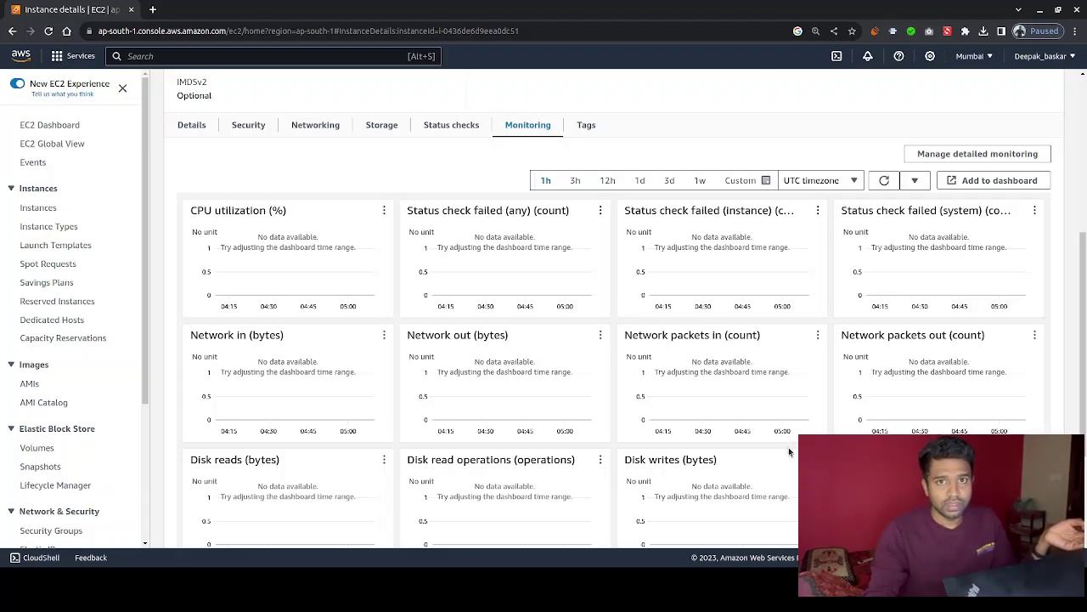
{"action": "scroll", "coordinate": [749, 544], "scroll_direction": "down", "scroll_amount": 2}
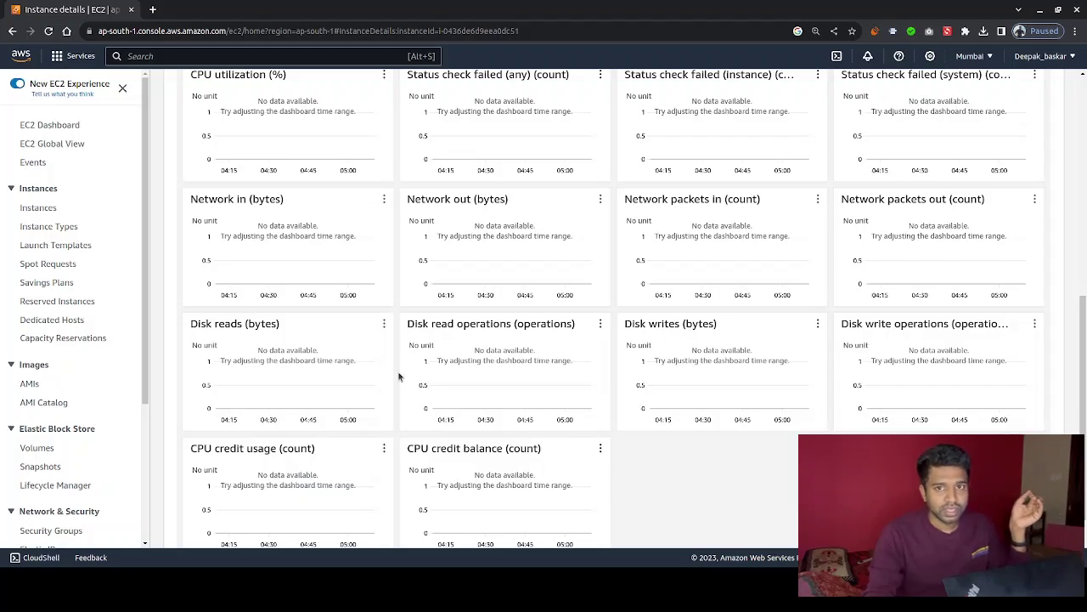
{"action": "scroll", "coordinate": [399, 376], "scroll_direction": "up", "scroll_amount": 1}
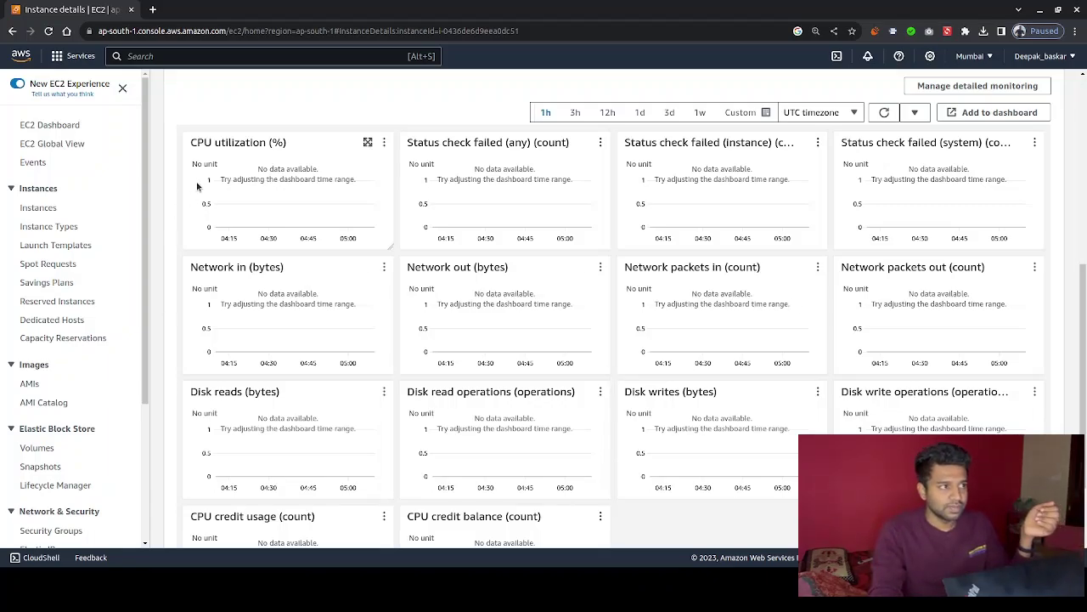
{"action": "left_click_drag", "start_coordinate": [198, 182], "coordinate": [235, 310]}
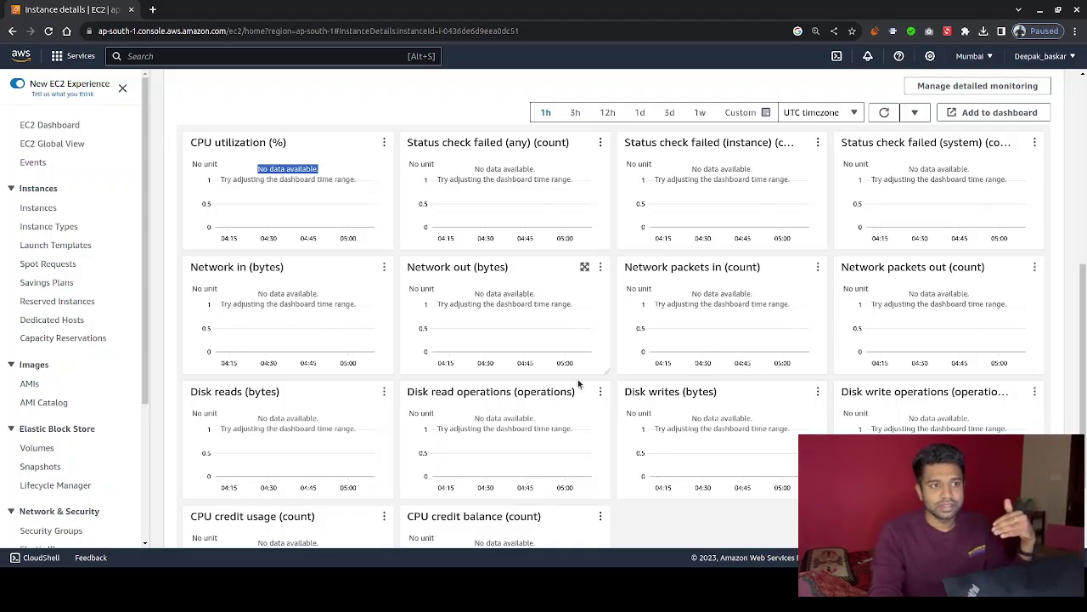
{"action": "scroll", "coordinate": [580, 173], "scroll_direction": "up", "scroll_amount": 2}
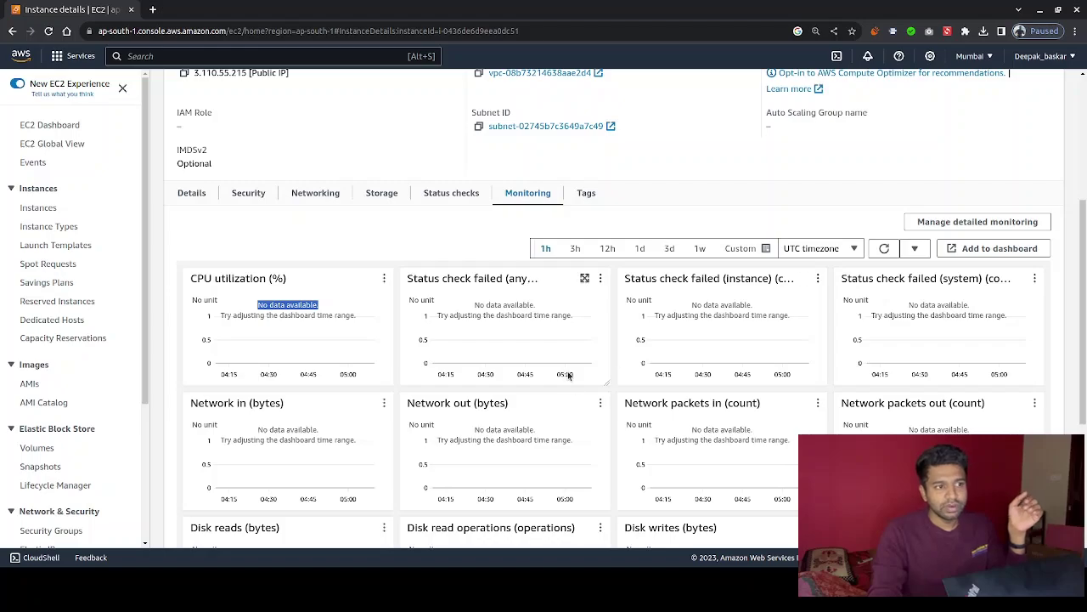
{"action": "scroll", "coordinate": [569, 376], "scroll_direction": "down", "scroll_amount": 2}
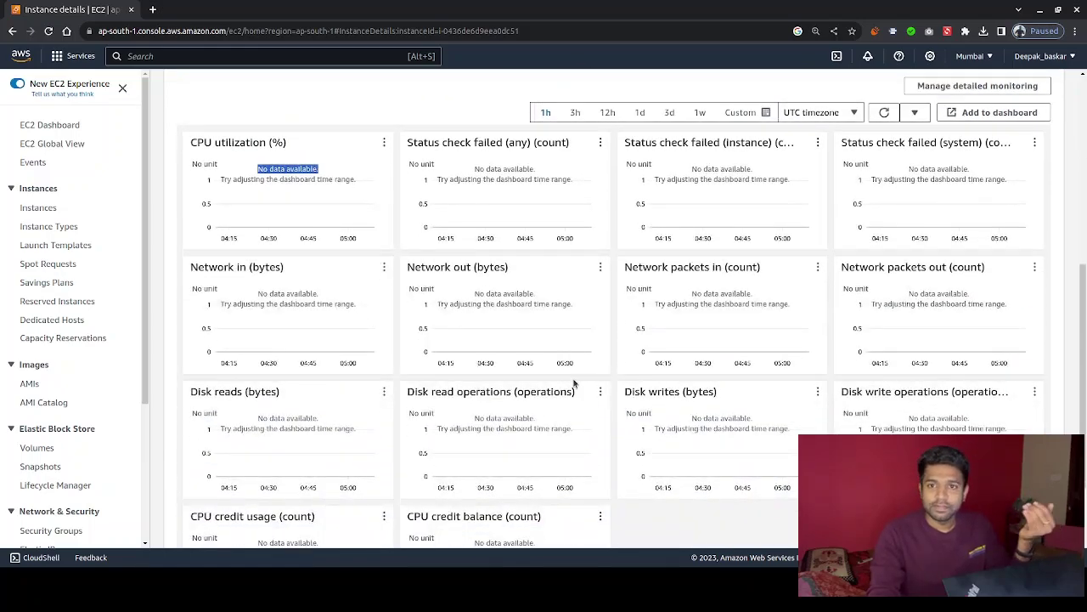
{"action": "scroll", "coordinate": [611, 261], "scroll_direction": "up", "scroll_amount": 2}
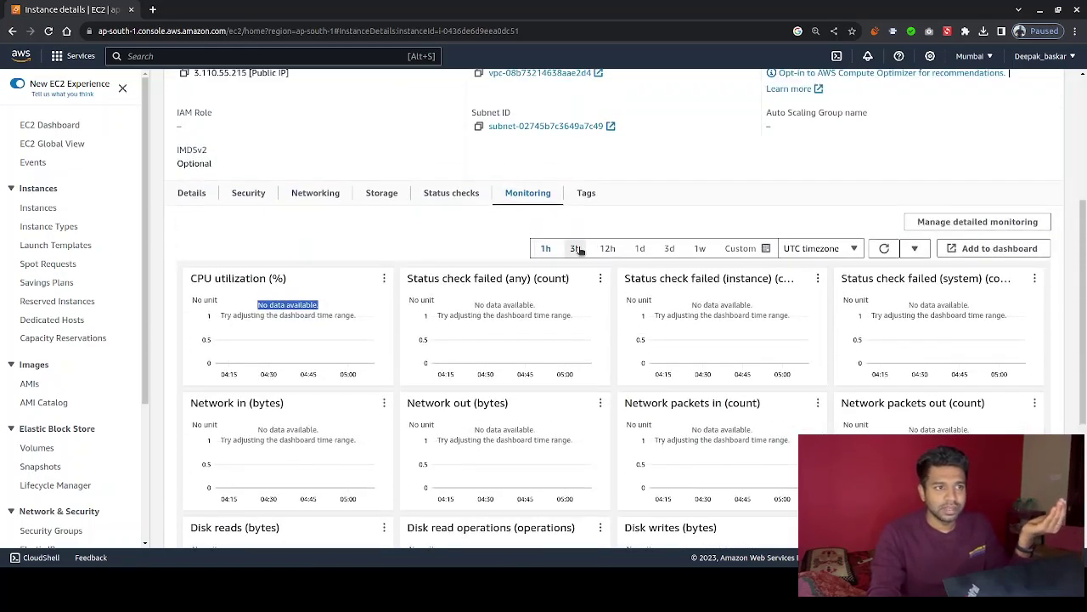
View the monitoring graphs over time ranges of 3h, 12h and 1w
{"action": "left_click", "coordinate": [576, 248]}
{"action": "left_click", "coordinate": [608, 248]}
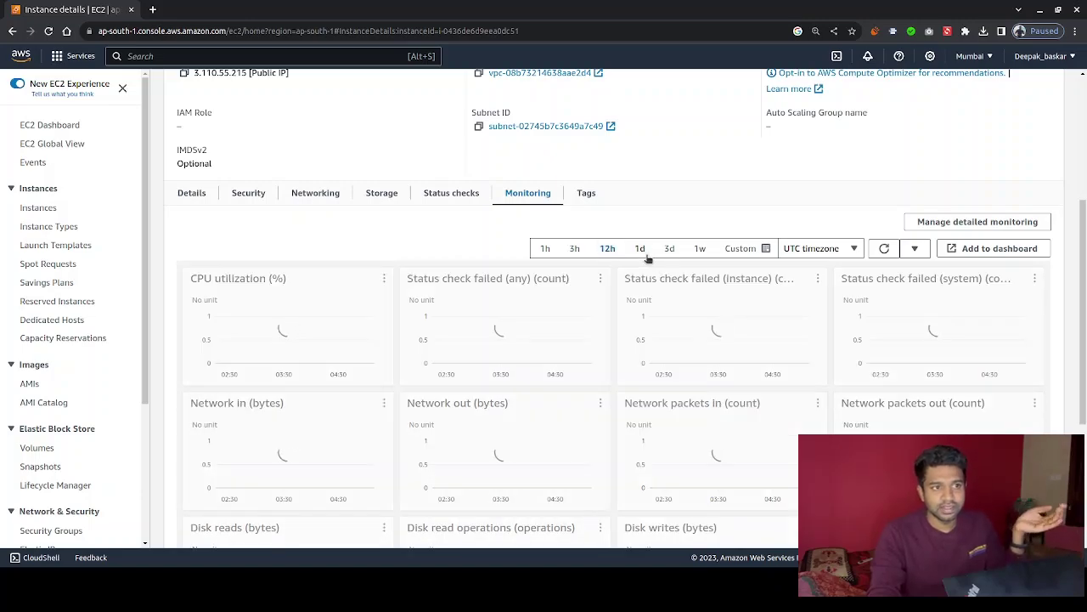
{"action": "left_click", "coordinate": [700, 248]}
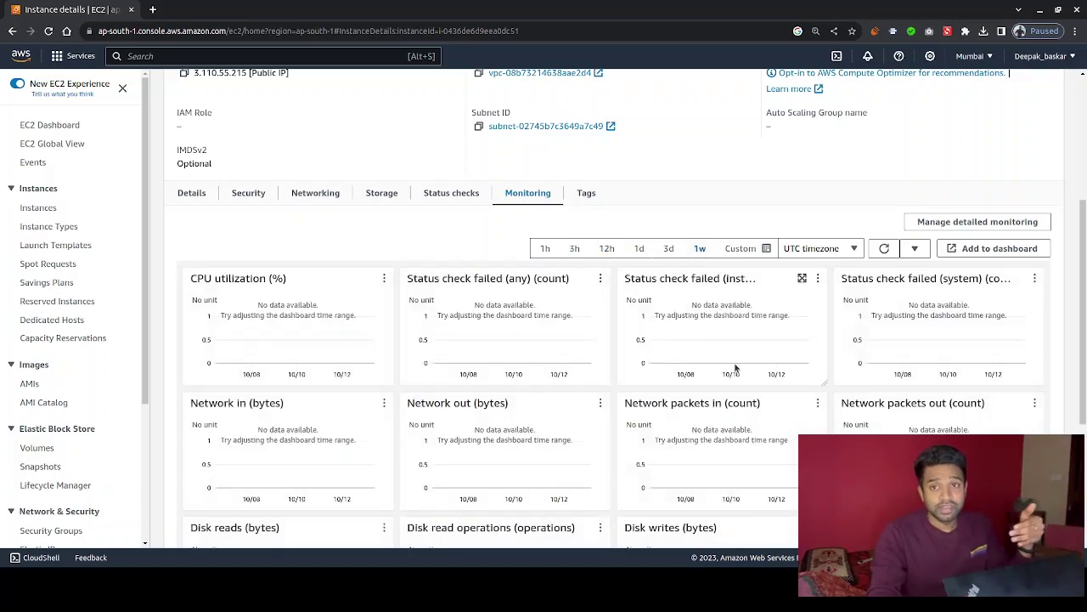
{"action": "scroll", "coordinate": [719, 268], "scroll_direction": "down", "scroll_amount": 2}
{"action": "scroll", "coordinate": [475, 299], "scroll_direction": "up", "scroll_amount": 3}
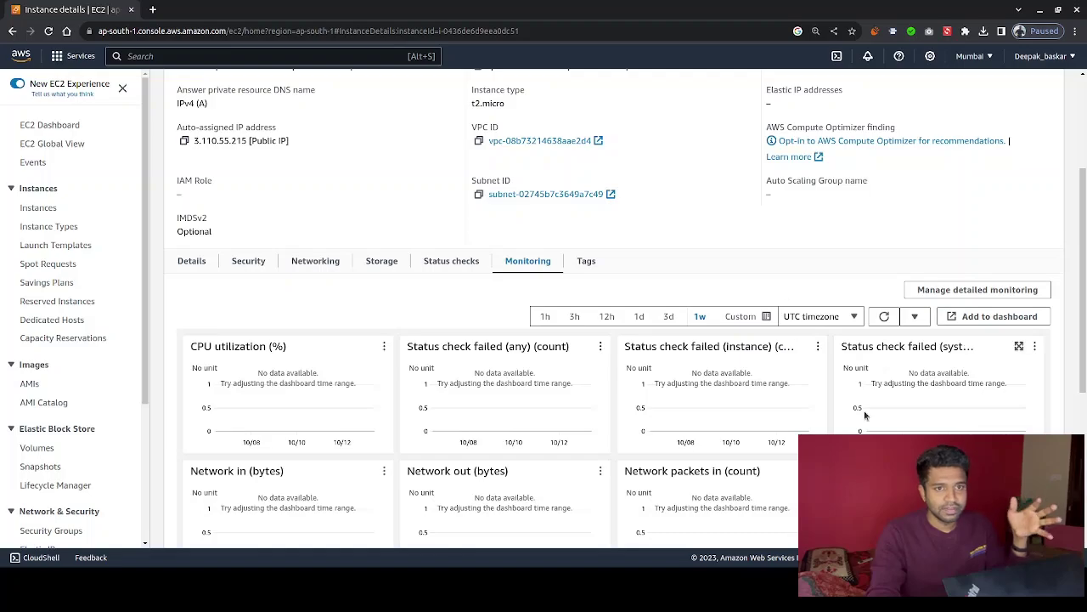
Check the instance's tags and general details, and refresh the instance summary
{"action": "left_click", "coordinate": [593, 260]}
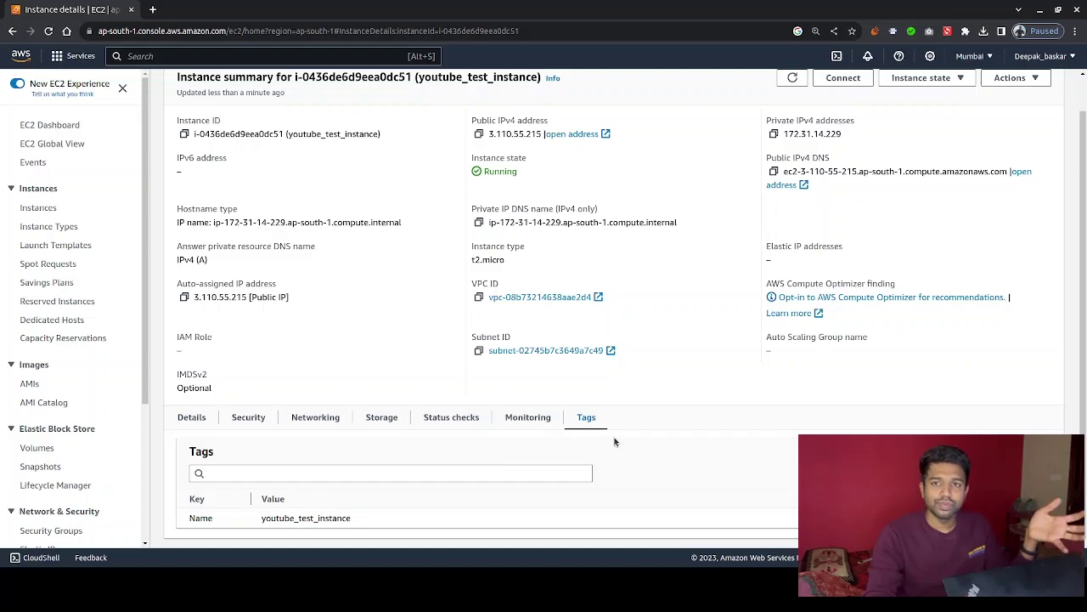
{"action": "left_click", "coordinate": [192, 417]}
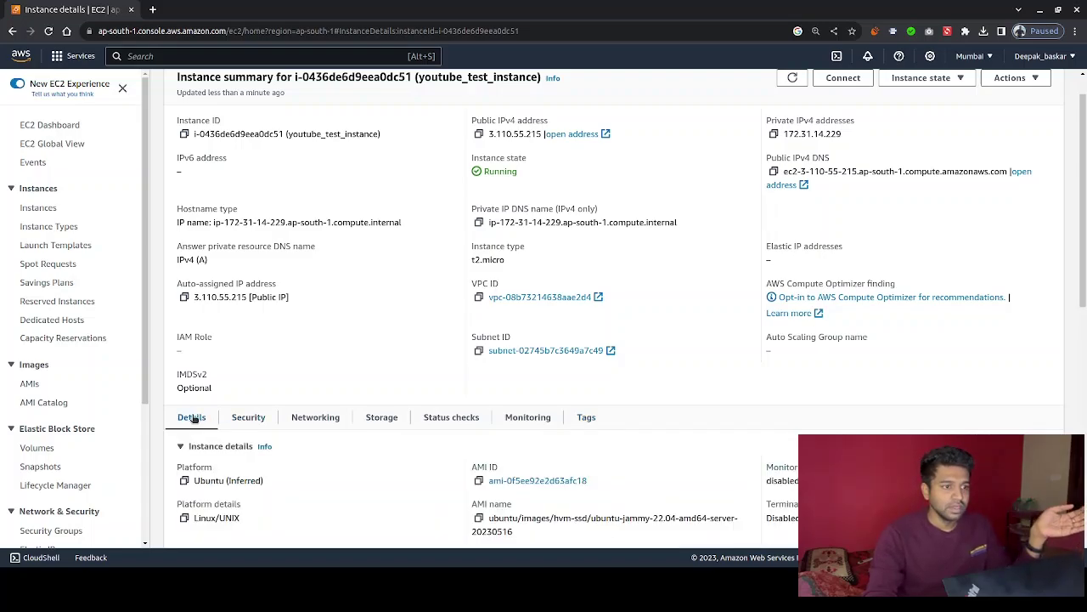
{"action": "scroll", "coordinate": [619, 446], "scroll_direction": "down", "scroll_amount": 3}
{"action": "scroll", "coordinate": [621, 451], "scroll_direction": "up", "scroll_amount": 4}
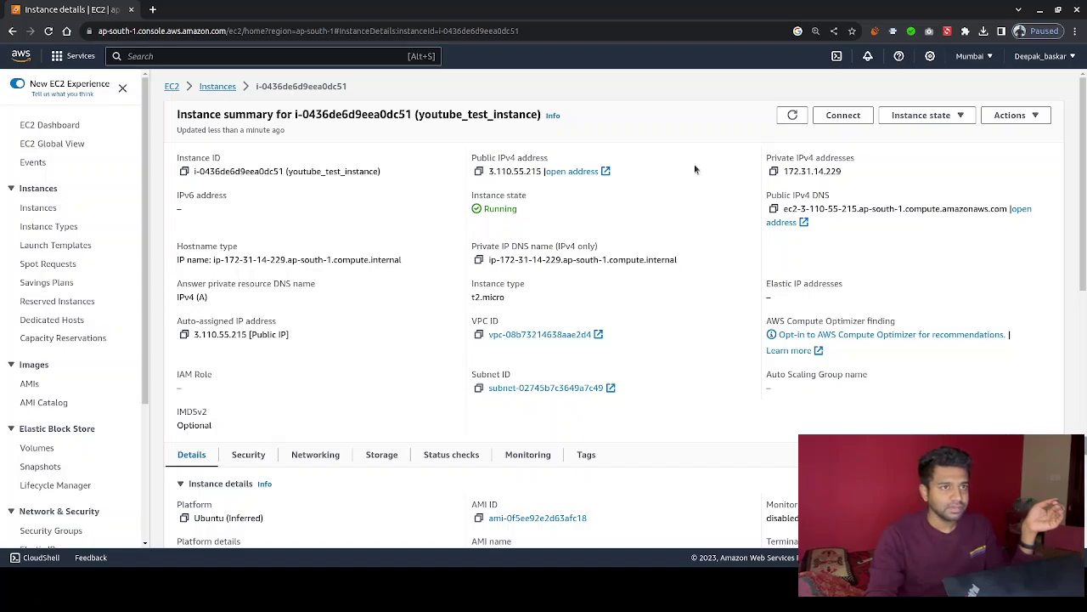
{"action": "left_click", "coordinate": [792, 115]}
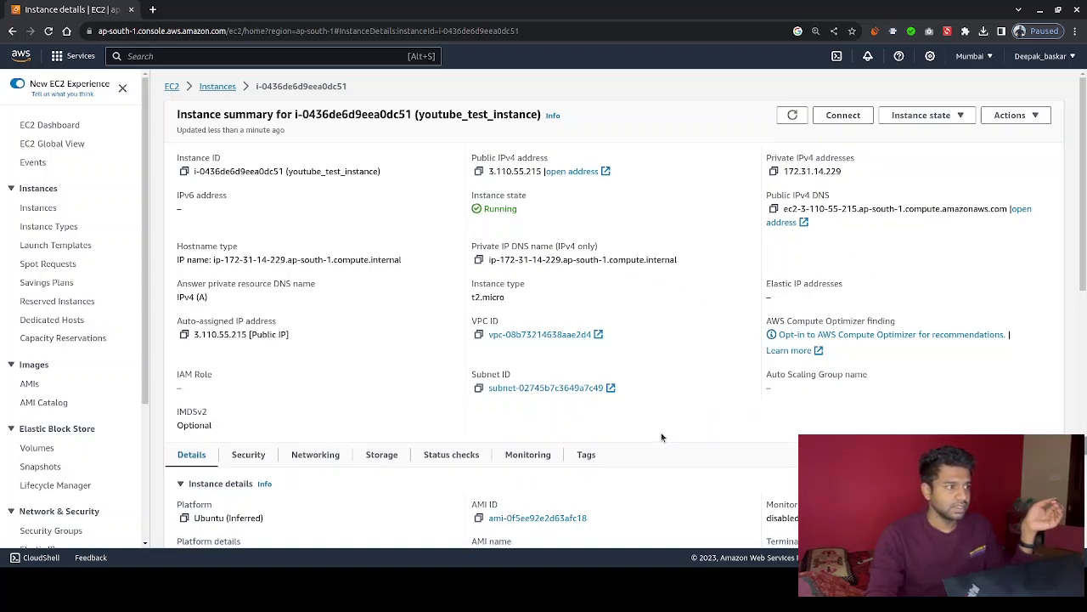
Return to the instance list, widen the Name column to fit the full instance name, and select youtube_test_instance
{"action": "left_click", "coordinate": [220, 86]}
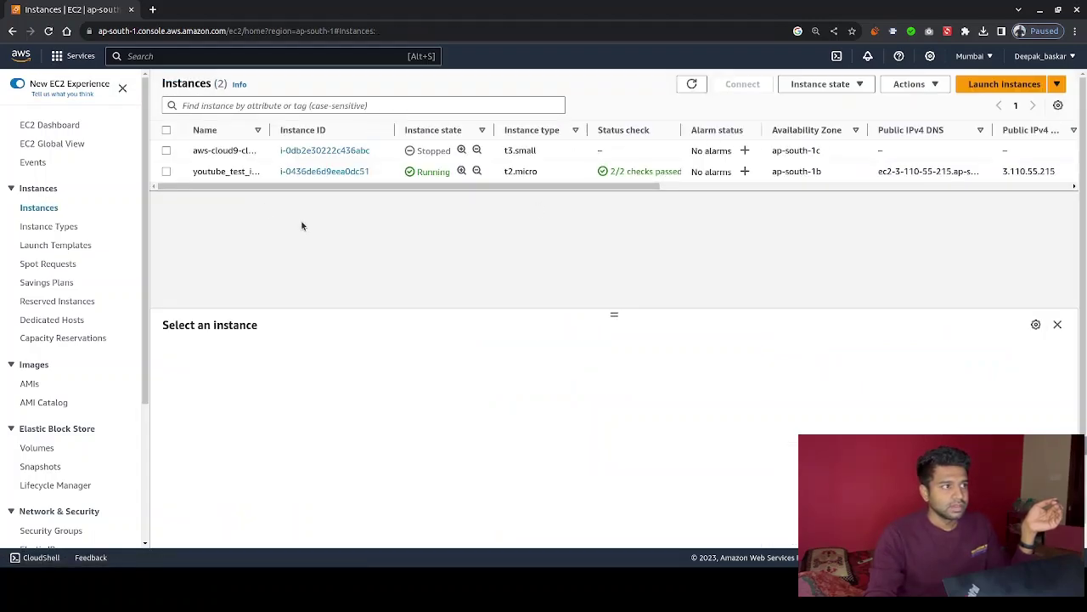
{"action": "mouse_move", "coordinate": [228, 173]}
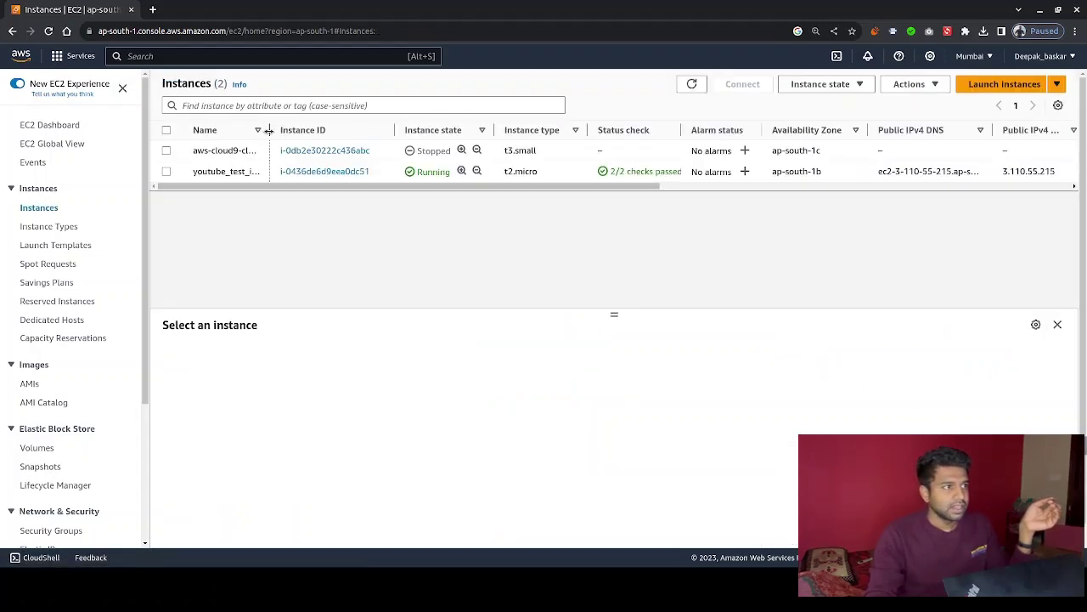
{"action": "left_click_drag", "start_coordinate": [268, 130], "coordinate": [381, 150]}
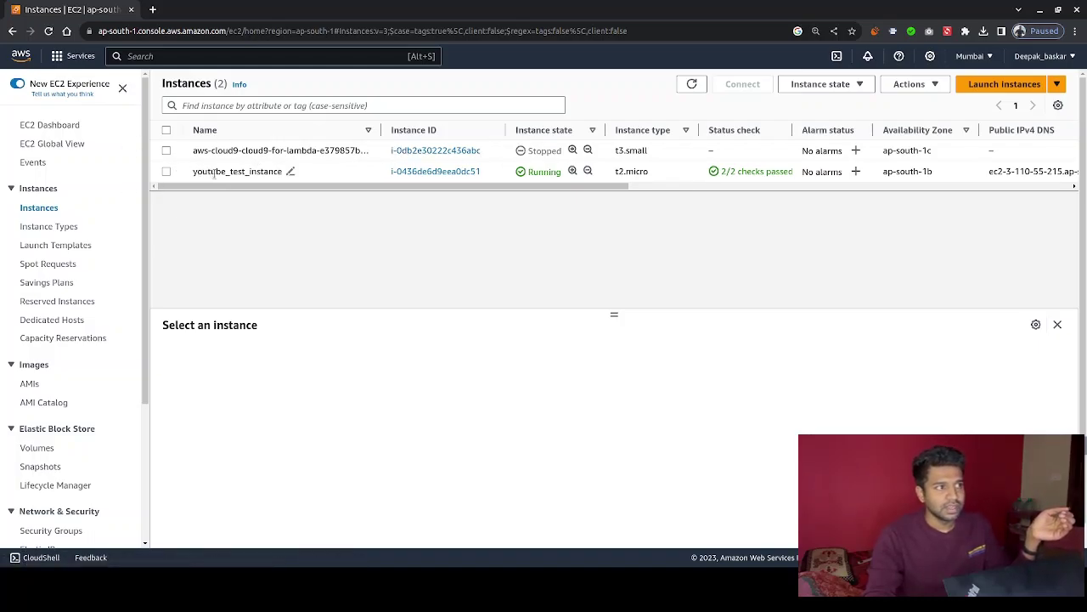
{"action": "left_click_drag", "start_coordinate": [194, 170], "coordinate": [257, 172]}
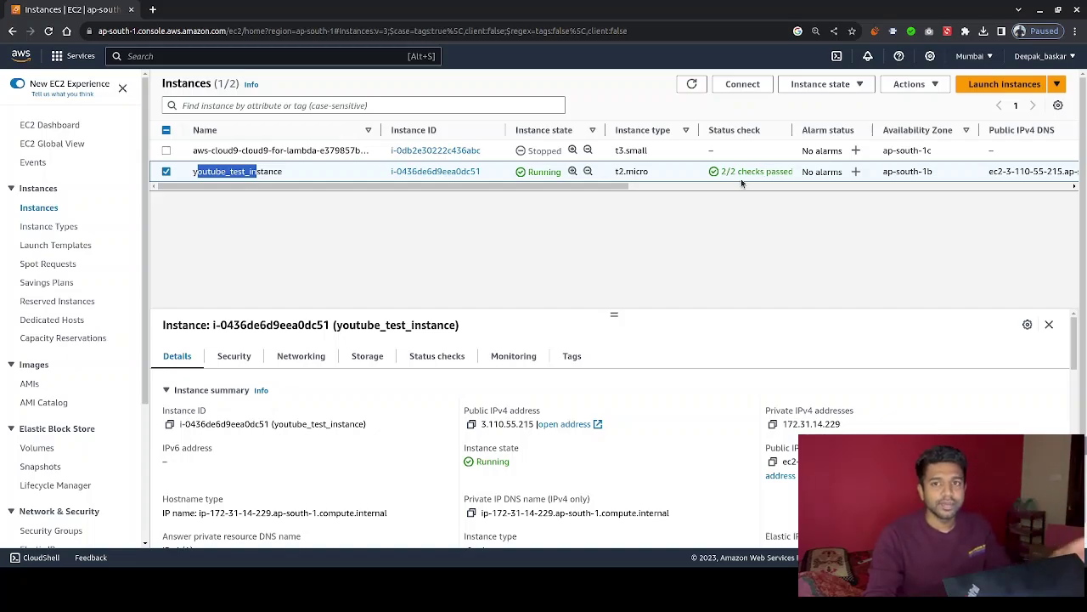
Reopen the details of youtube_test_instance and bring up its EC2 Instance Connect options to check the user name
{"action": "left_click", "coordinate": [440, 173]}
{"action": "scroll", "coordinate": [627, 207], "scroll_direction": "down", "scroll_amount": 6}
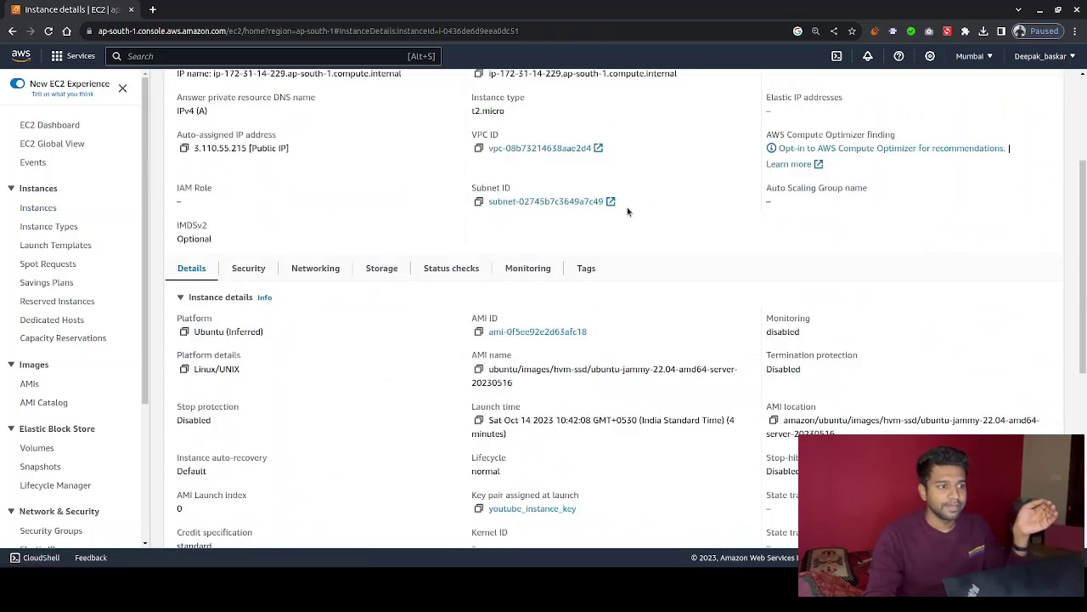
{"action": "scroll", "coordinate": [627, 206], "scroll_direction": "up", "scroll_amount": 4}
{"action": "scroll", "coordinate": [643, 210], "scroll_direction": "up", "scroll_amount": 3}
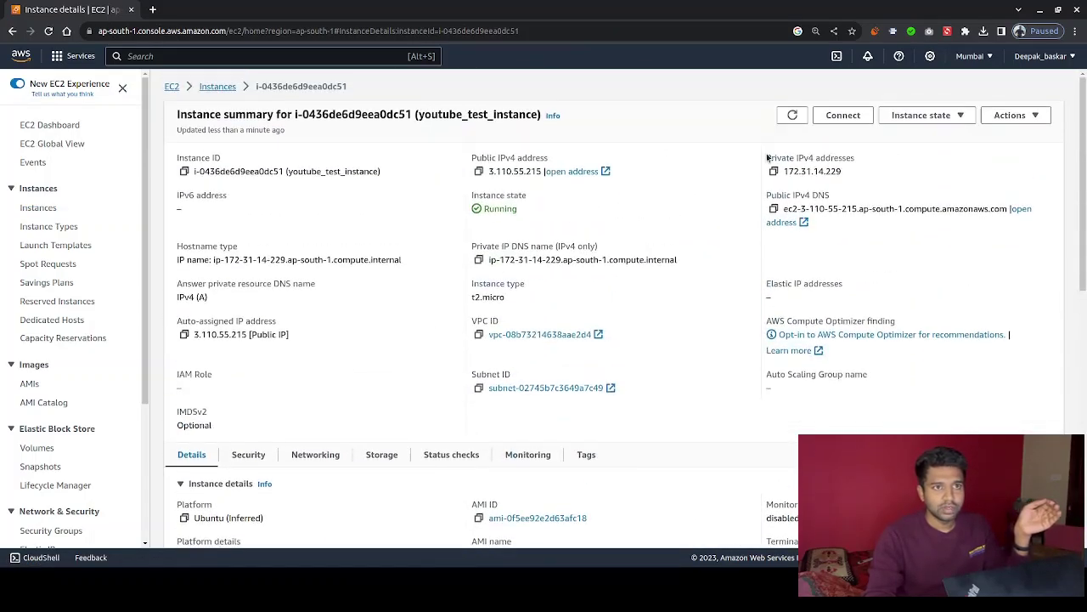
{"action": "left_click", "coordinate": [843, 117]}
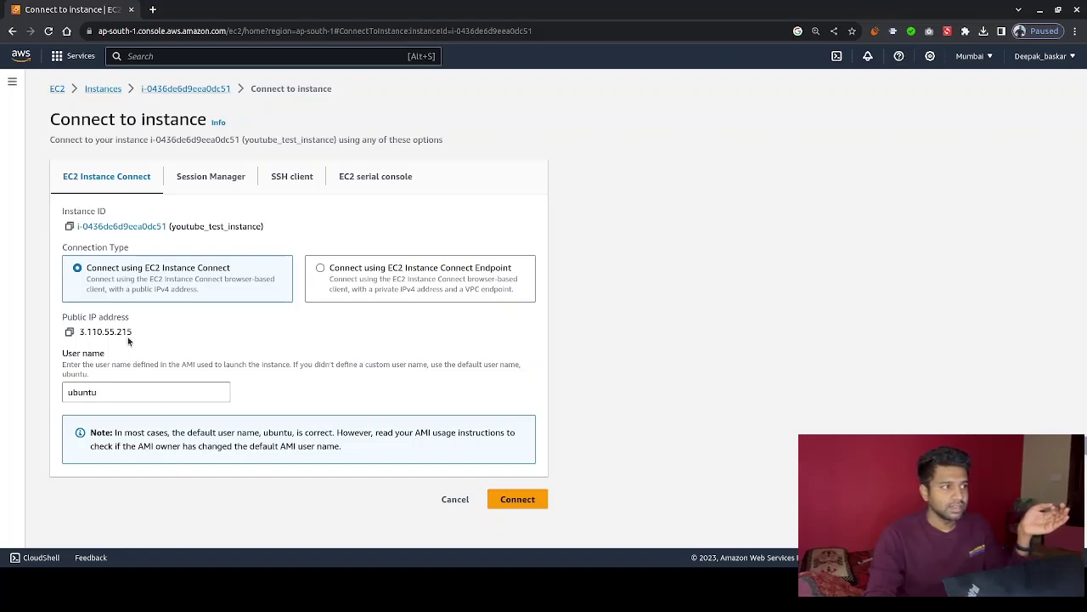
{"action": "left_click", "coordinate": [98, 392]}
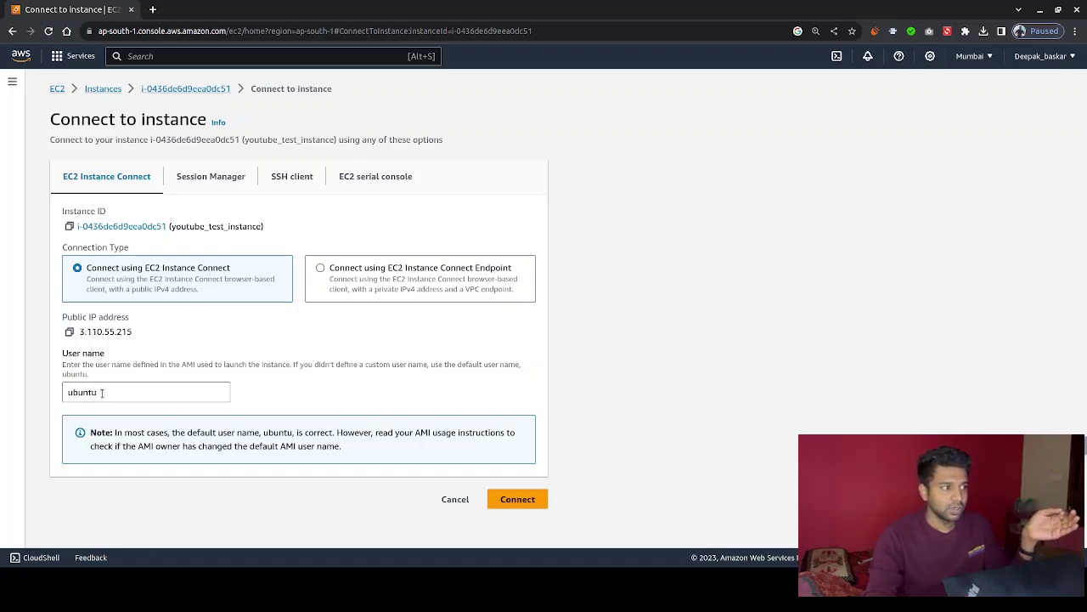
{"action": "key", "text": "BackSpace"}
{"action": "key", "text": "BackSpace"}
{"action": "key", "text": "BackSpace"}
{"action": "key", "text": "BackSpace"}
{"action": "key", "text": "BackSpace"}
{"action": "key", "text": "BackSpace"}
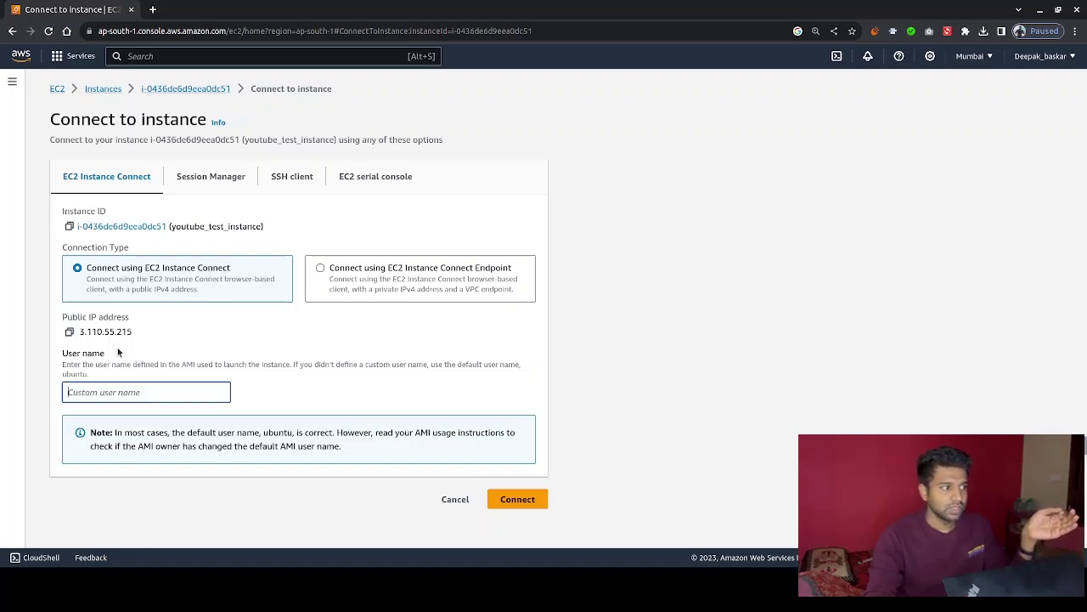
Connect to youtube_test_instance through EC2 Instance Connect with the user name ubuntu and activate its browser terminal
{"action": "left_click", "coordinate": [516, 499]}
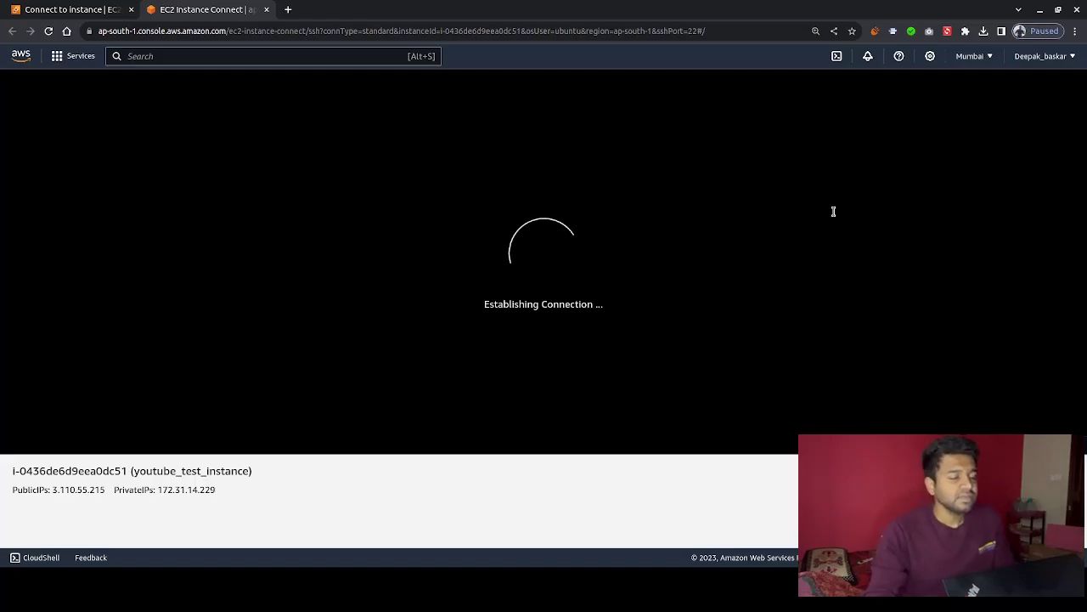
{"action": "left_click", "coordinate": [579, 323]}
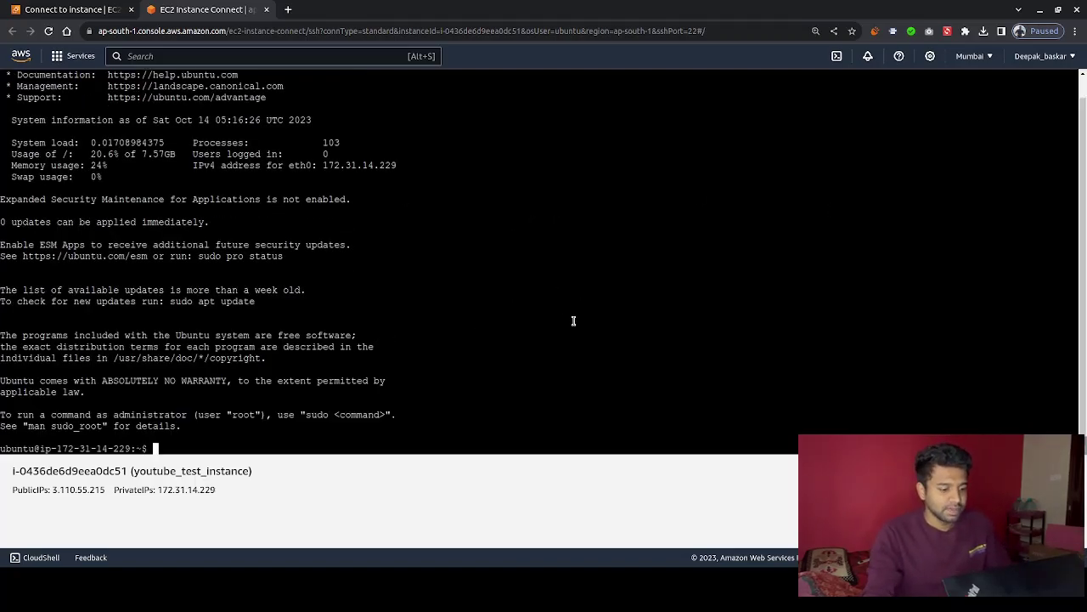
List the contents of the home directory with ls and print the working directory path with pwd
{"action": "type", "text": "ls"}
{"action": "key", "text": "Return"}
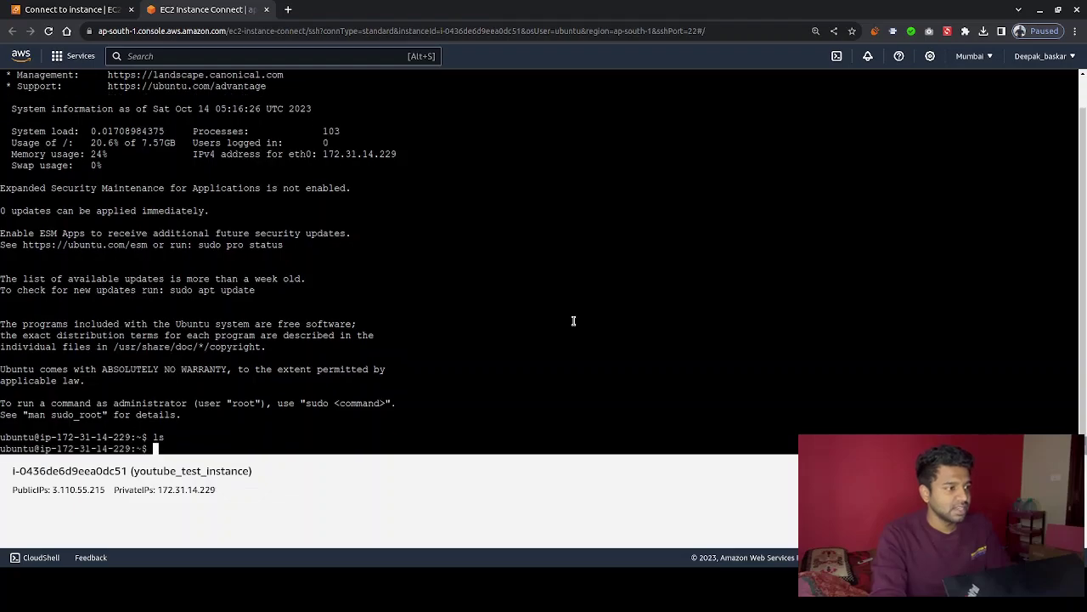
{"action": "type", "text": "pwd"}
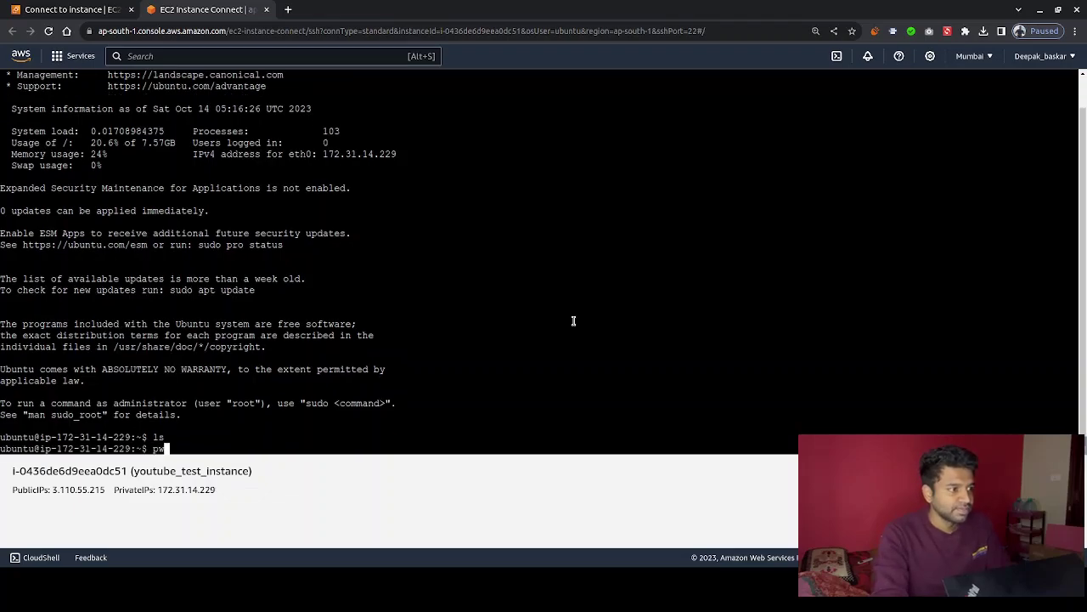
{"action": "key", "text": "Return"}
Run htop to view the instance's processes and memory usage, and quit back to the shell
{"action": "type", "text": "hotp"}
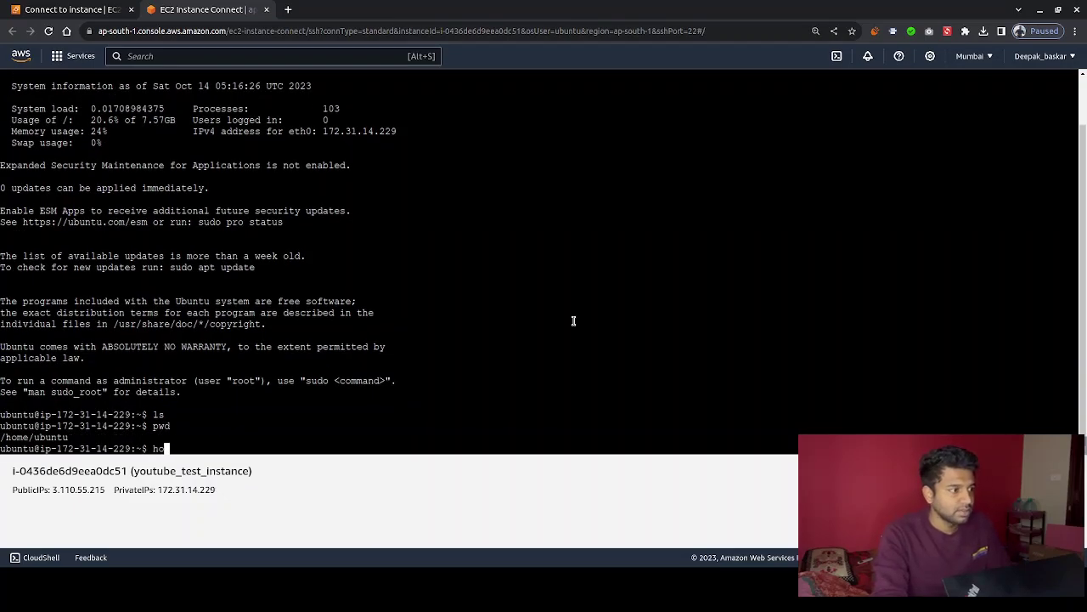
{"action": "key", "text": "BackSpace"}
{"action": "key", "text": "BackSpace"}
{"action": "key", "text": "BackSpace"}
{"action": "type", "text": "top"}
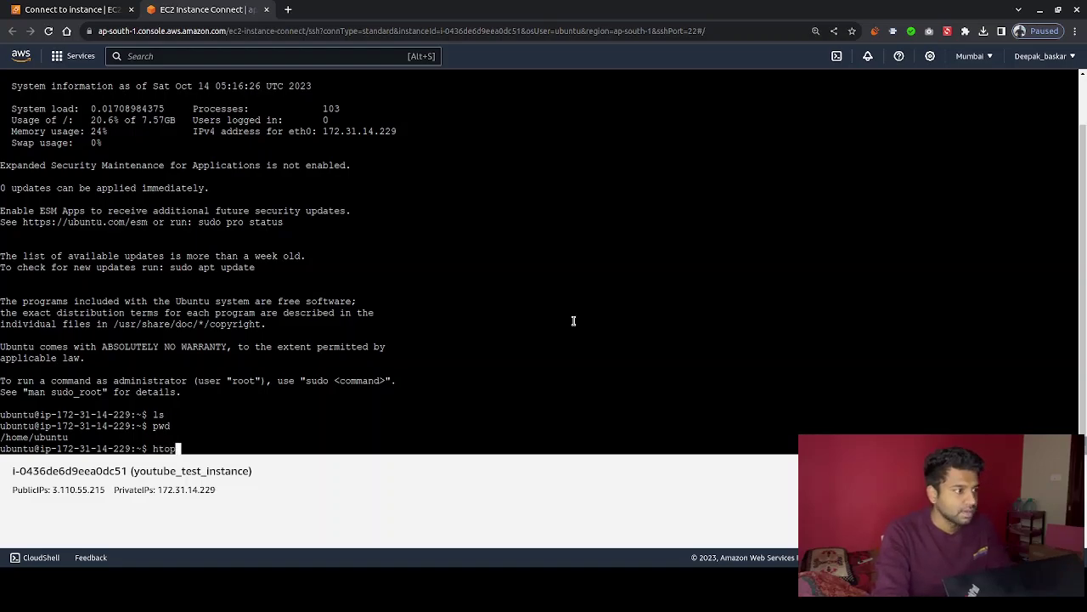
{"action": "key", "text": "Return"}
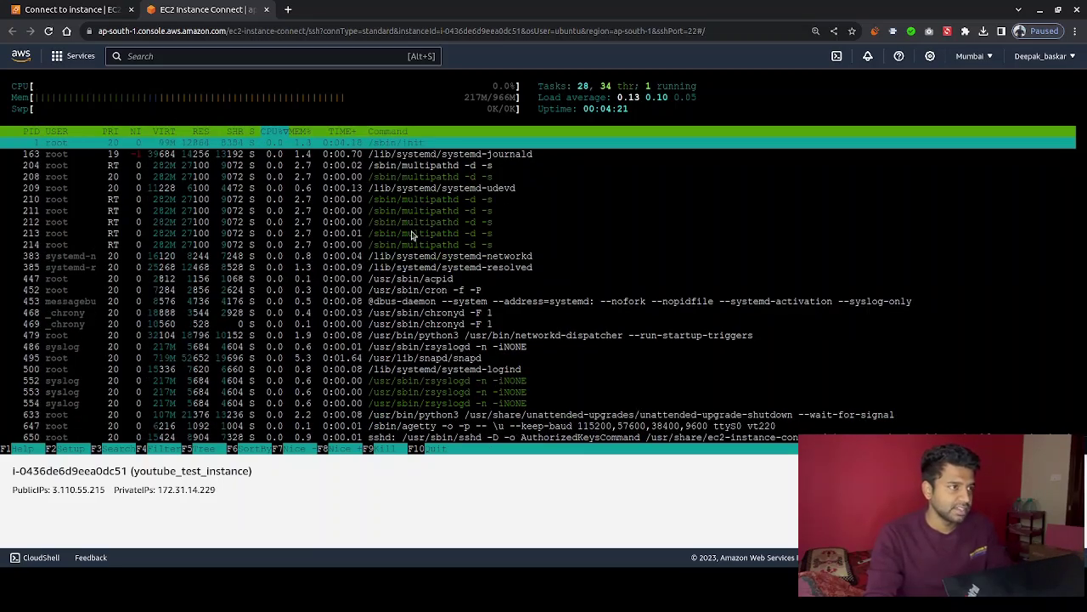
{"action": "key", "text": "q"}
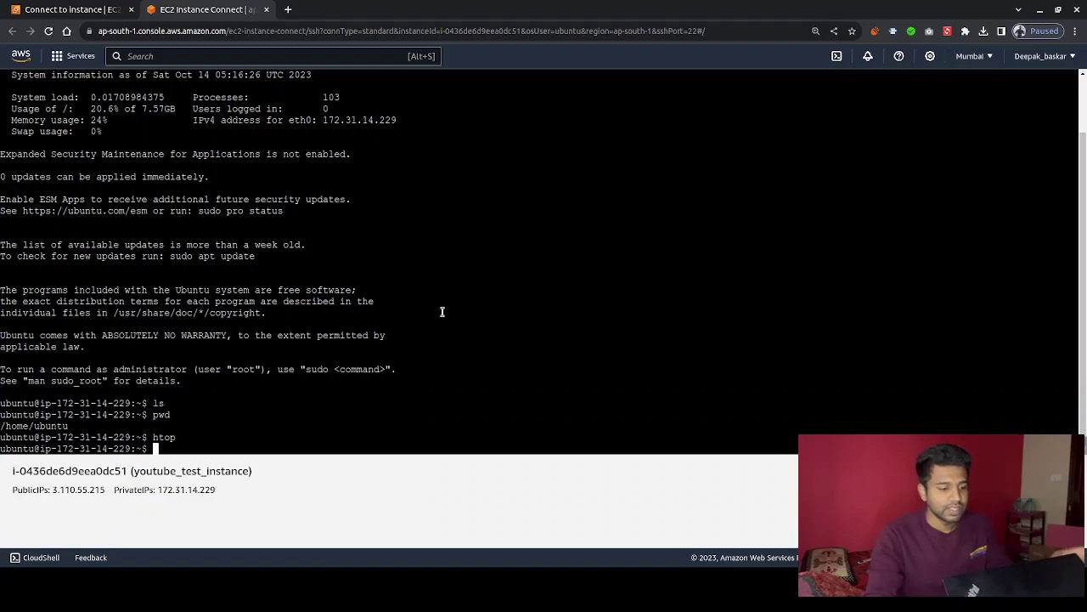
Create a directory named one in the home directory and list the contents to check it
{"action": "type", "text": "mkdir"}
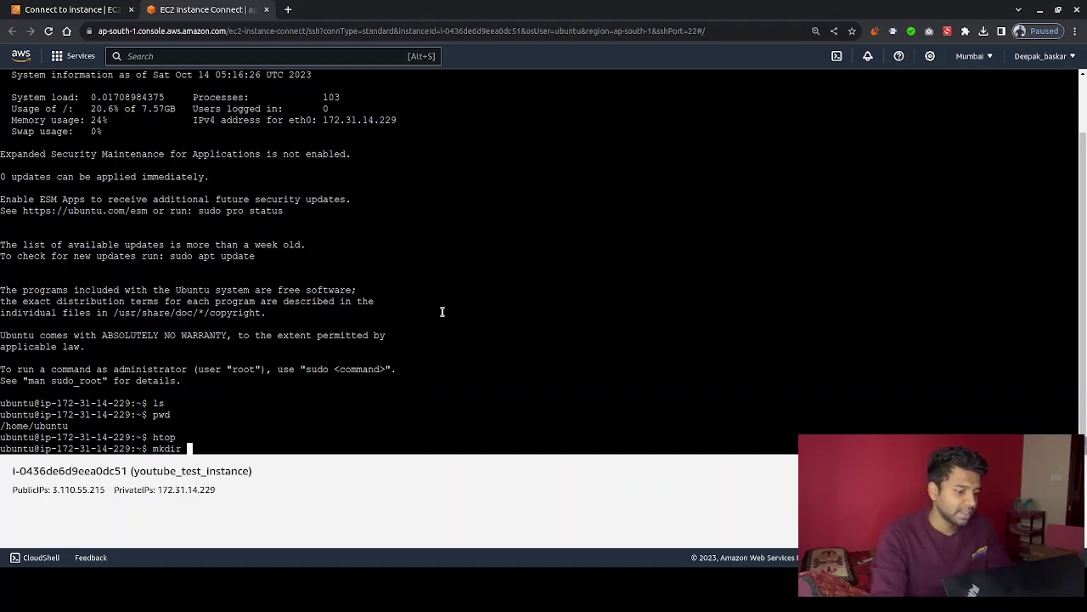
{"action": "type", "text": " one"}
{"action": "key", "text": "Return"}
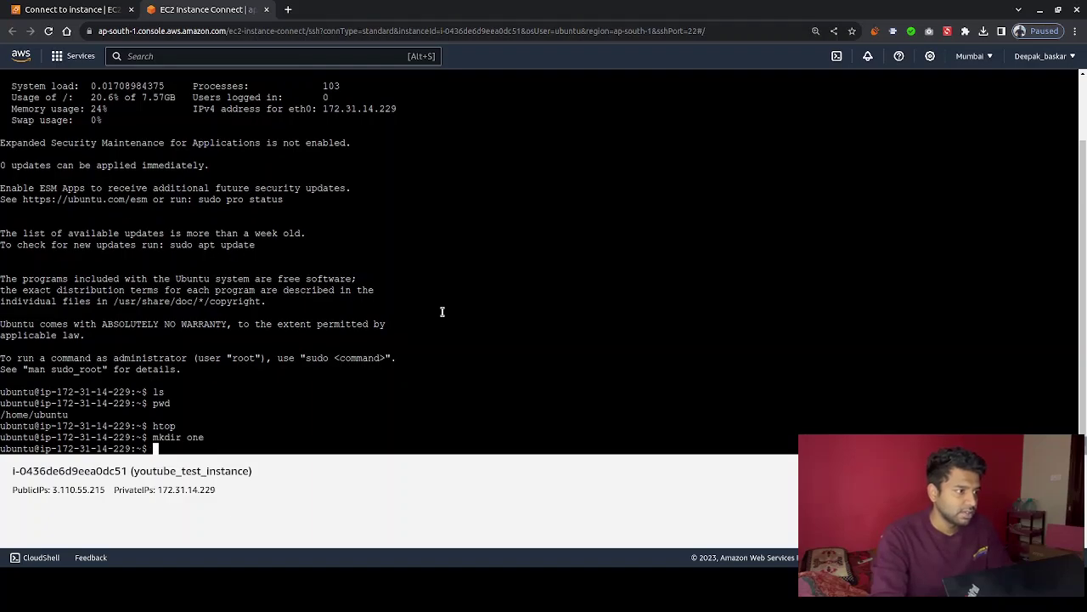
{"action": "type", "text": "ls"}
{"action": "key", "text": "Return"}
Change into the directory one and list its contents
{"action": "type", "text": "cd "}
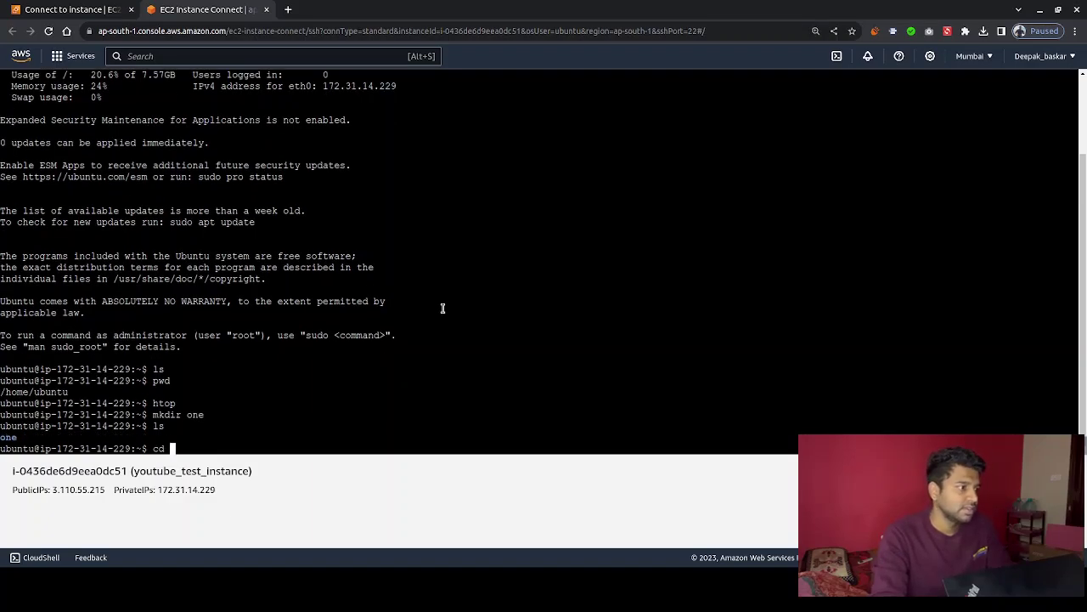
{"action": "type", "text": "one"}
{"action": "key", "text": "Return"}
{"action": "type", "text": "ls"}
{"action": "key", "text": "Return"}
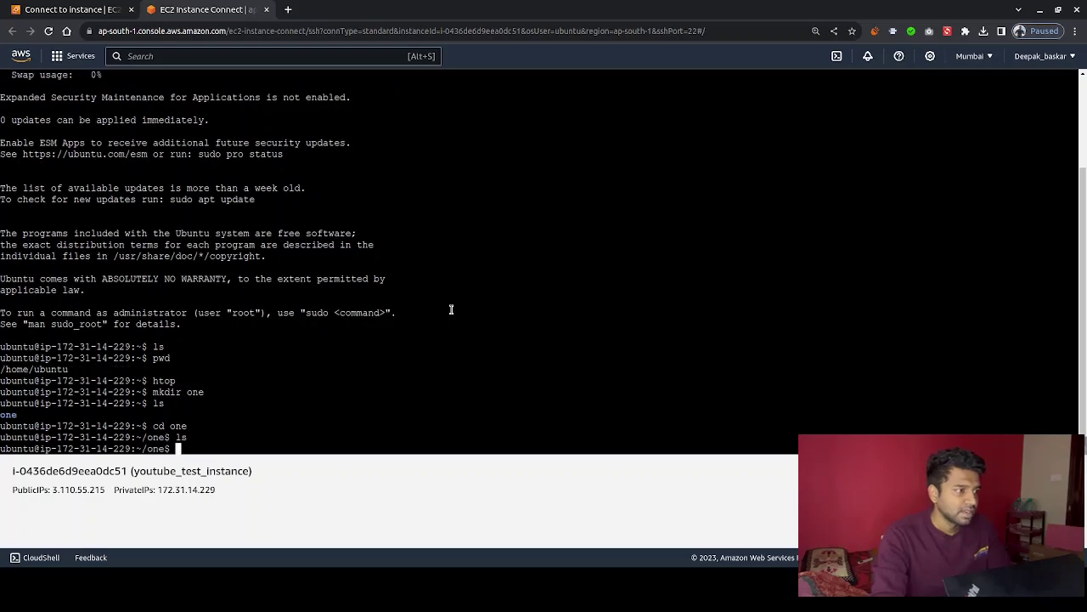
Create one.txt in nano containing "Hello", the account owner's first name and two exclamation marks, save it and exit the editor
{"action": "type", "text": "nan"}
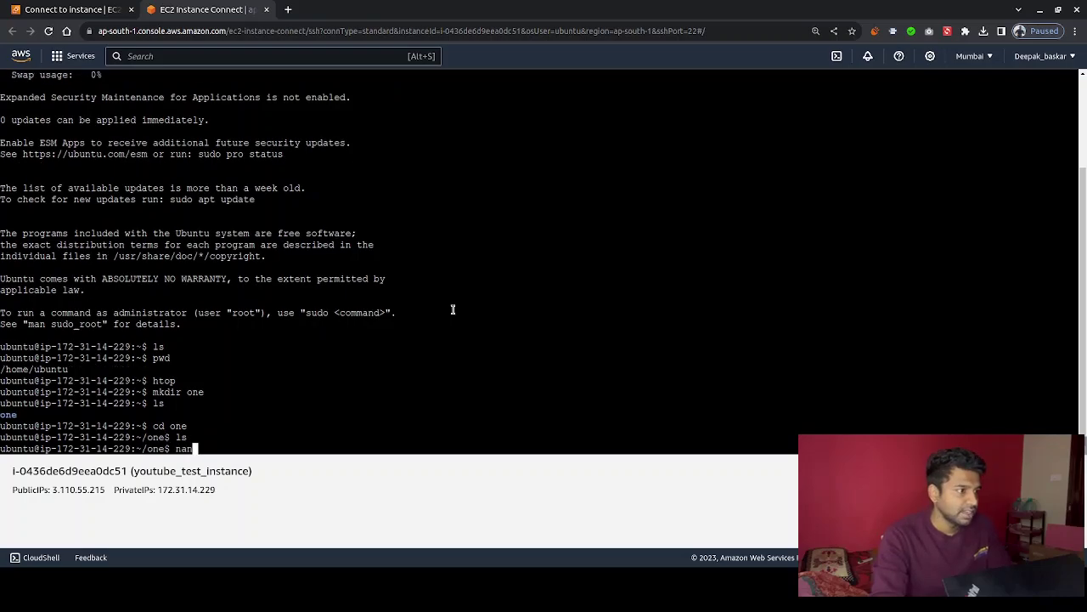
{"action": "type", "text": "o one.txt"}
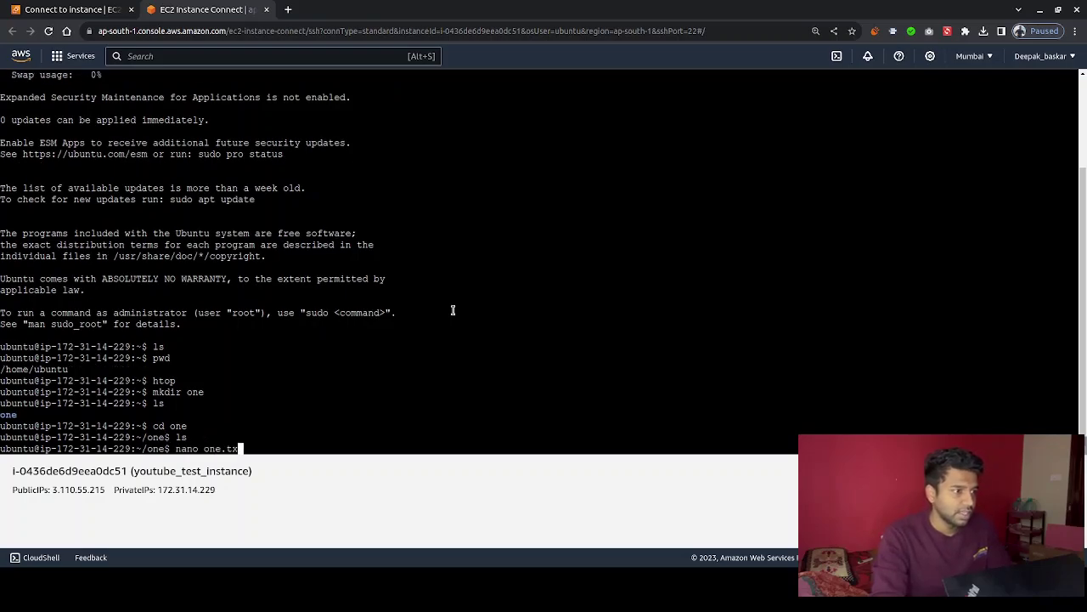
{"action": "key", "text": "Return"}
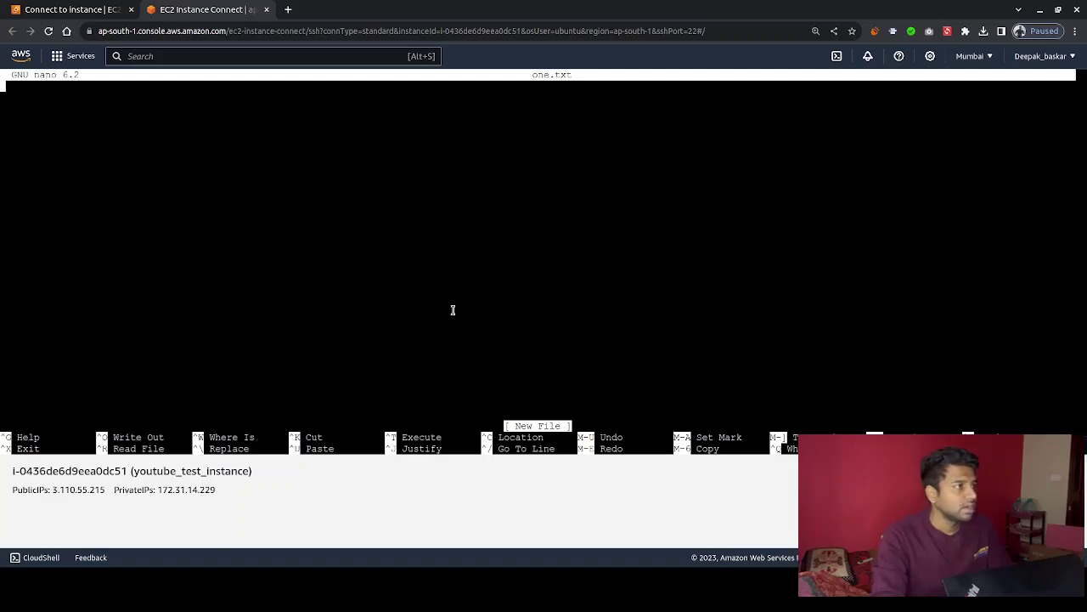
{"action": "type", "text": "He"}
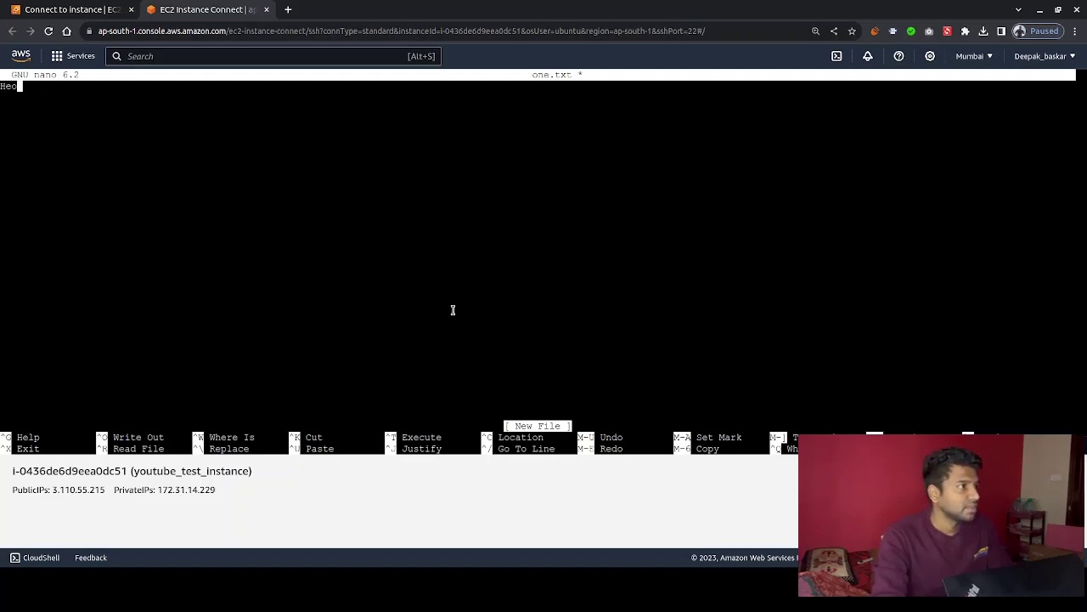
{"action": "type", "text": "llo Deepa"}
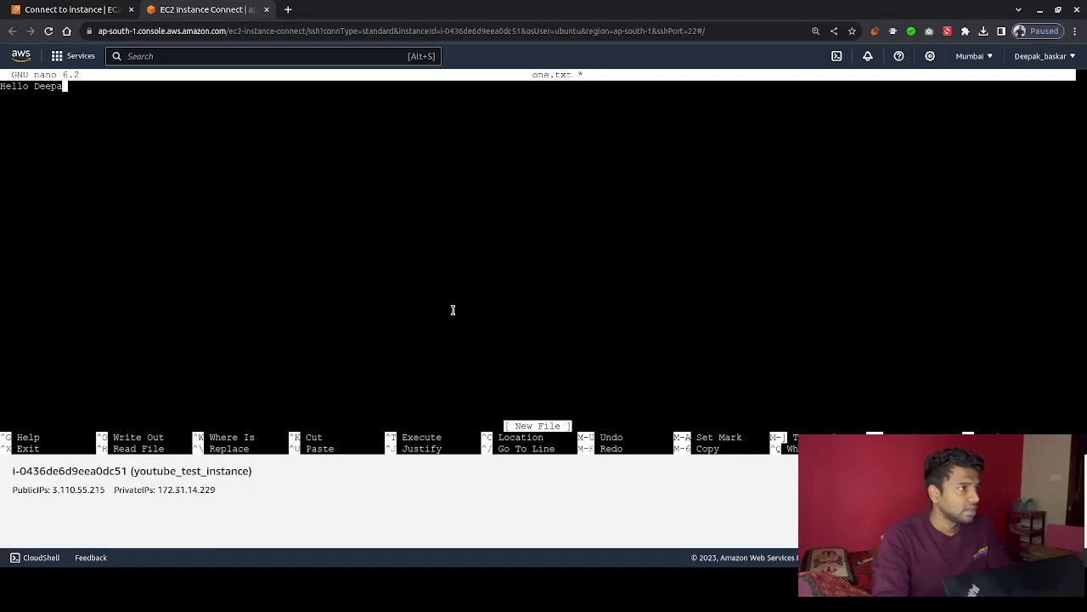
{"action": "type", "text": "k!!"}
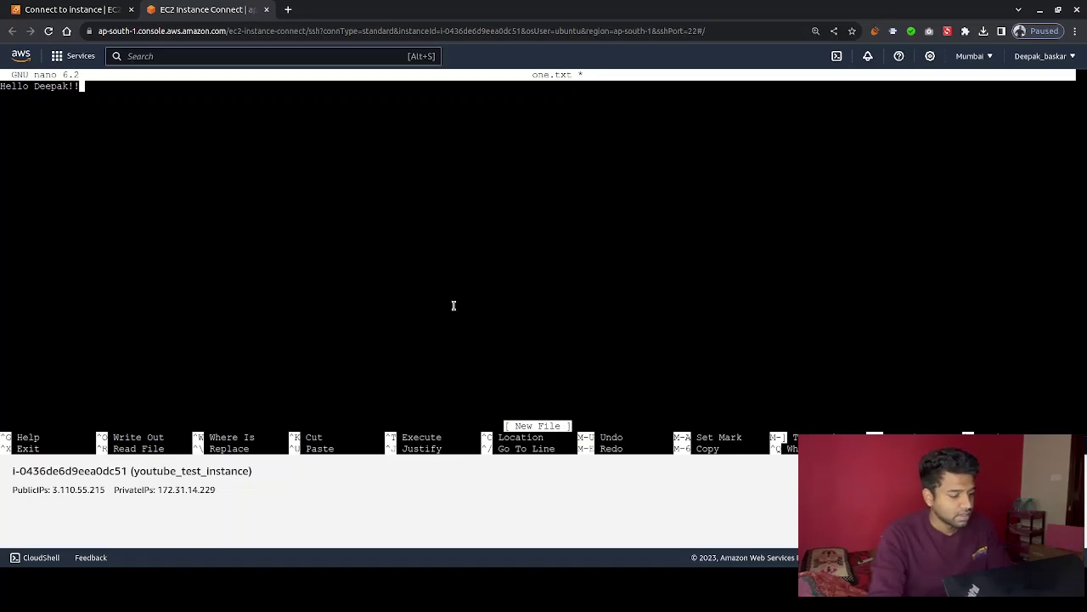
{"action": "key", "text": "ctrl+s"}
{"action": "key", "text": "ctrl+x"}
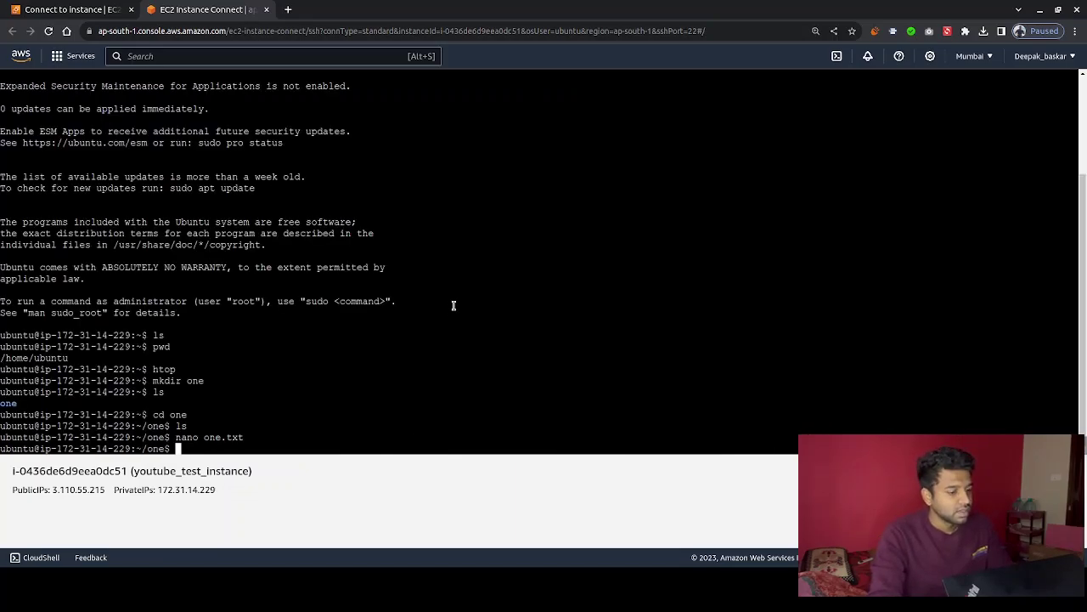
Display the contents of one.txt with cat
{"action": "type", "text": "cat one"}
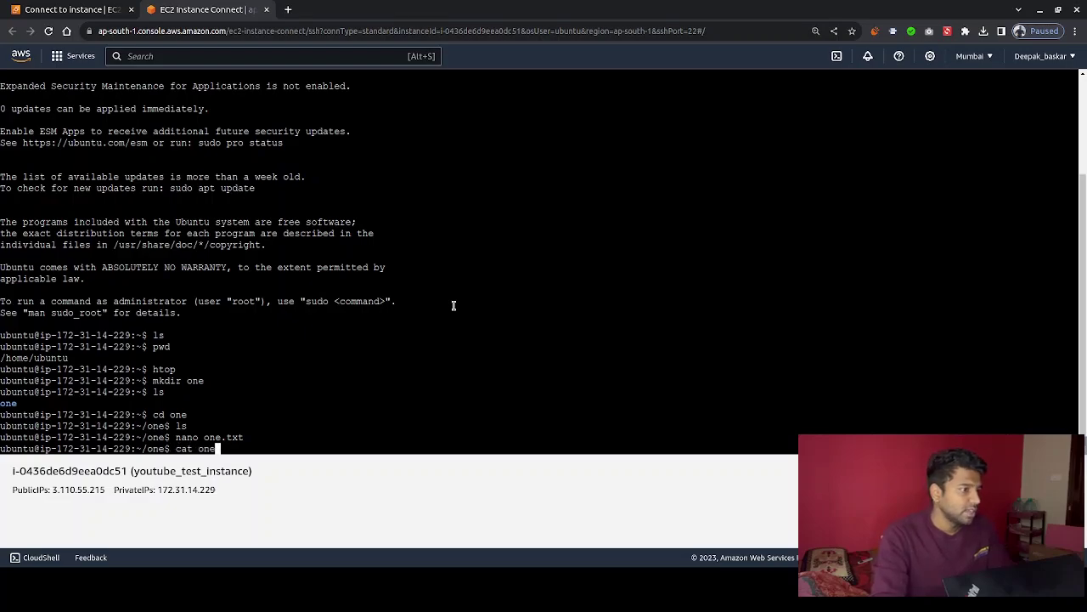
{"action": "key", "text": "Tab"}
{"action": "key", "text": "Return"}
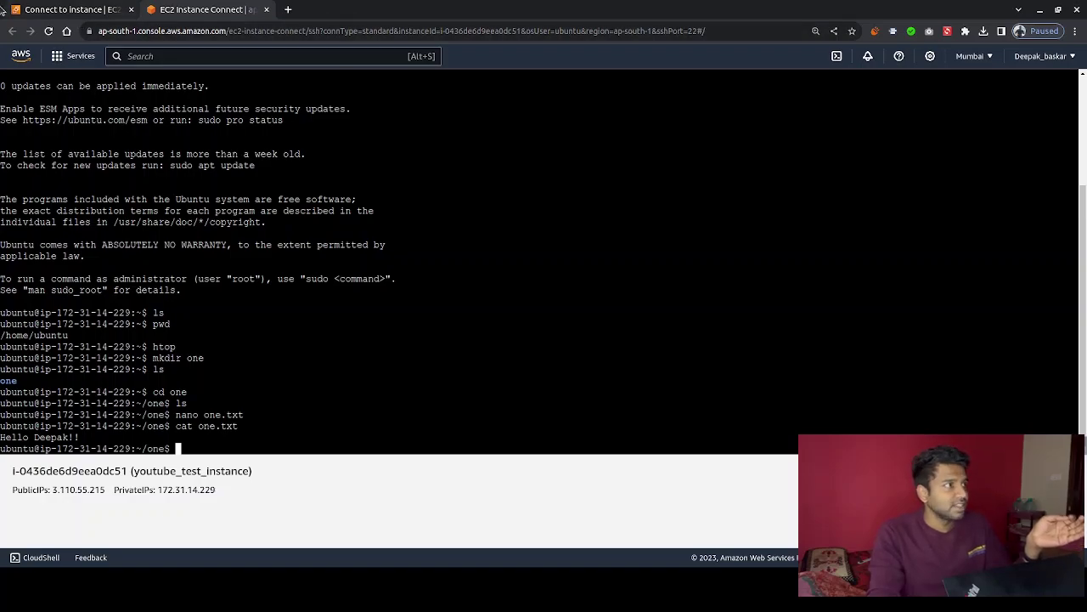
Go back from the terminal to the EC2 instance list and select youtube_test_instance
{"action": "left_click", "coordinate": [33, 12]}
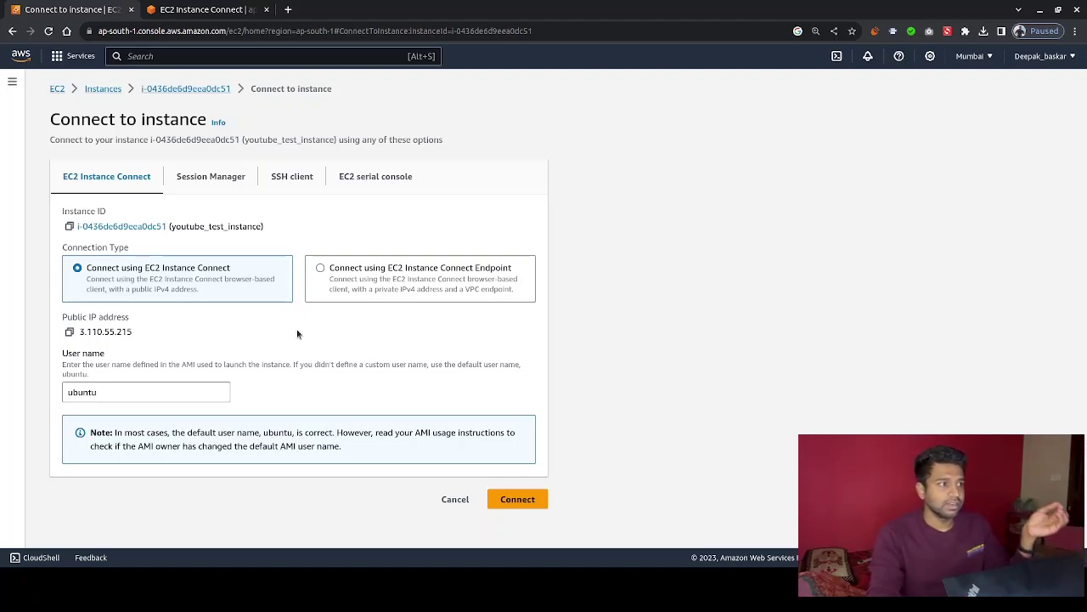
{"action": "left_click", "coordinate": [98, 90]}
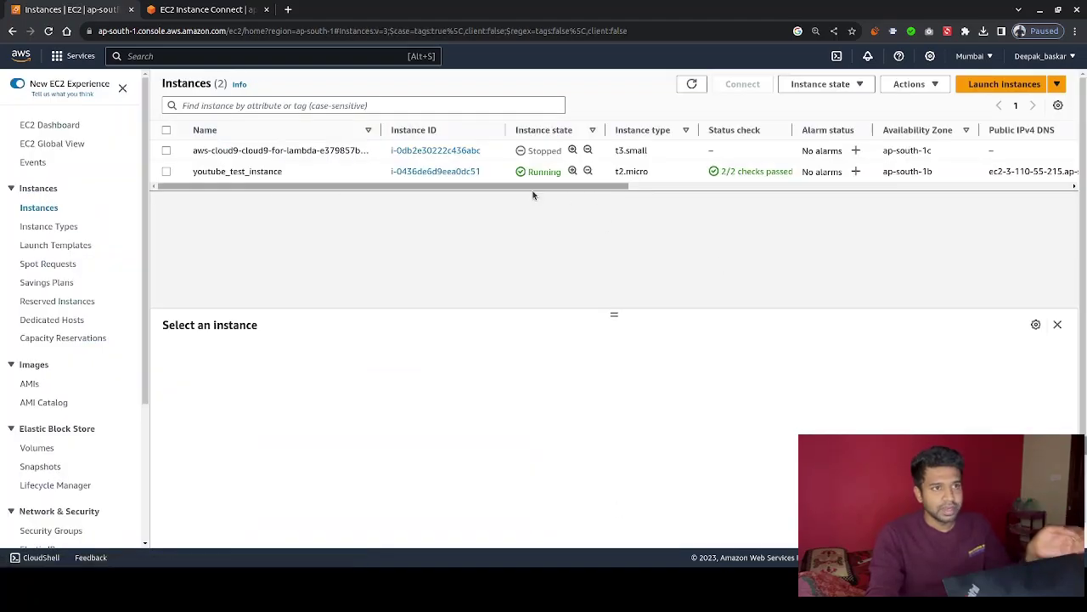
{"action": "left_click", "coordinate": [165, 172]}
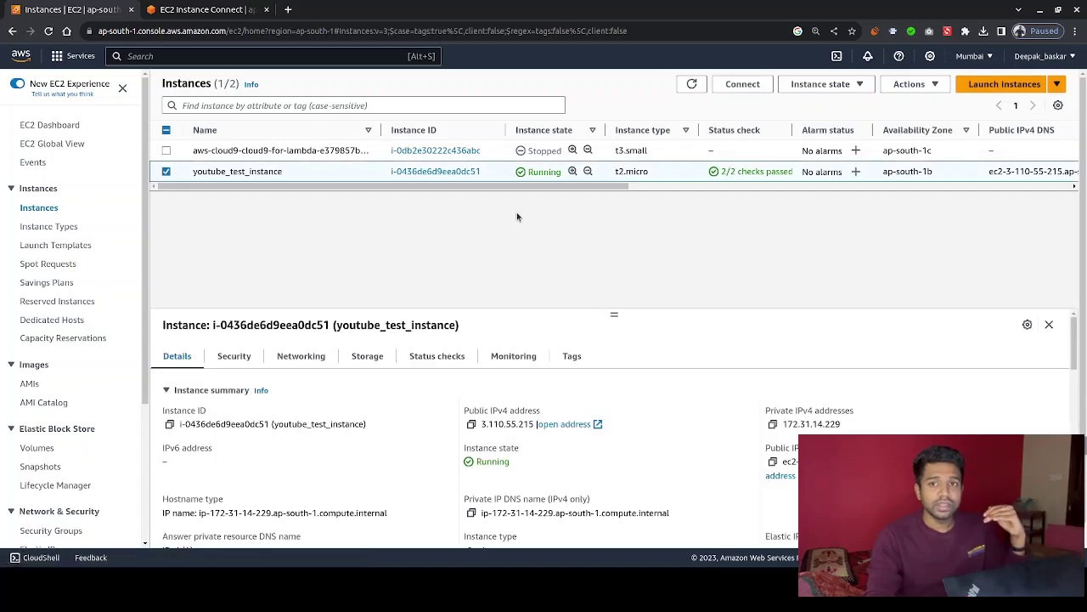
Review the instance state commands, the general and networking actions, and the launch options offered for the selected instance
{"action": "left_click", "coordinate": [820, 83]}
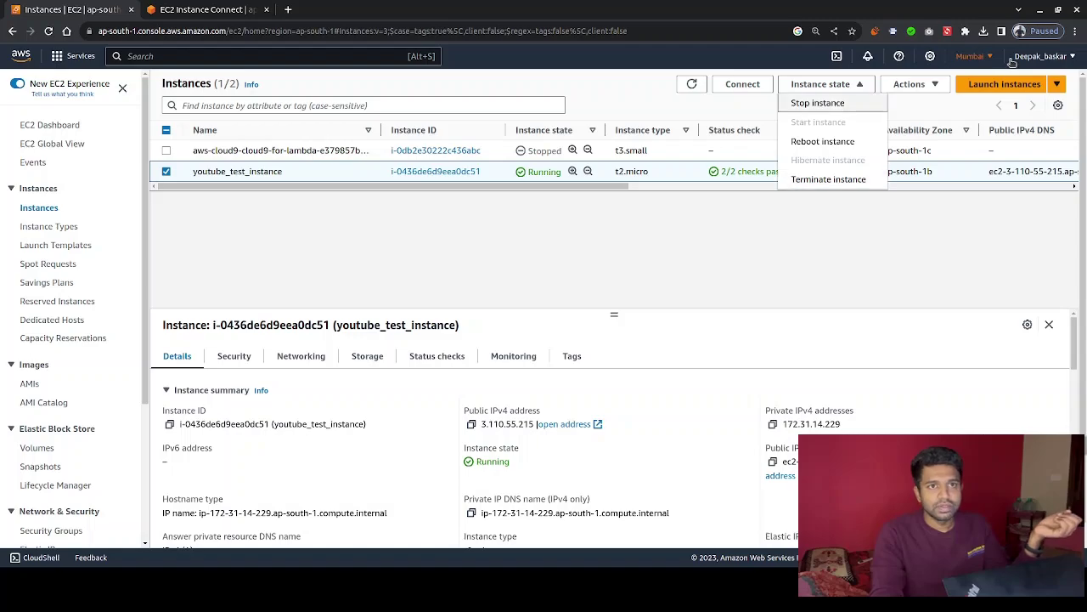
{"action": "left_click", "coordinate": [936, 85]}
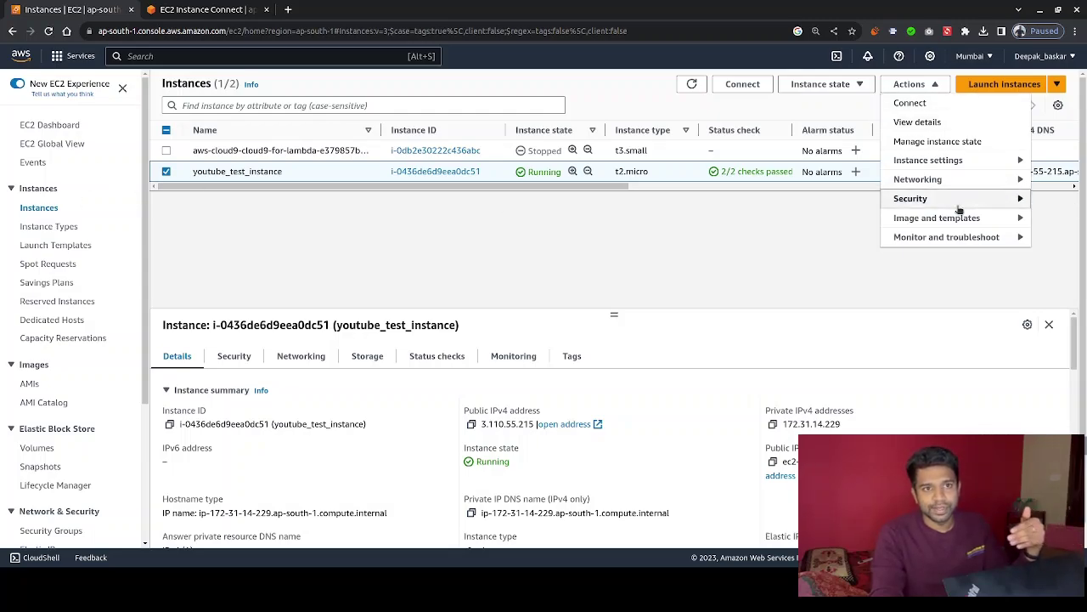
{"action": "mouse_move", "coordinate": [959, 179]}
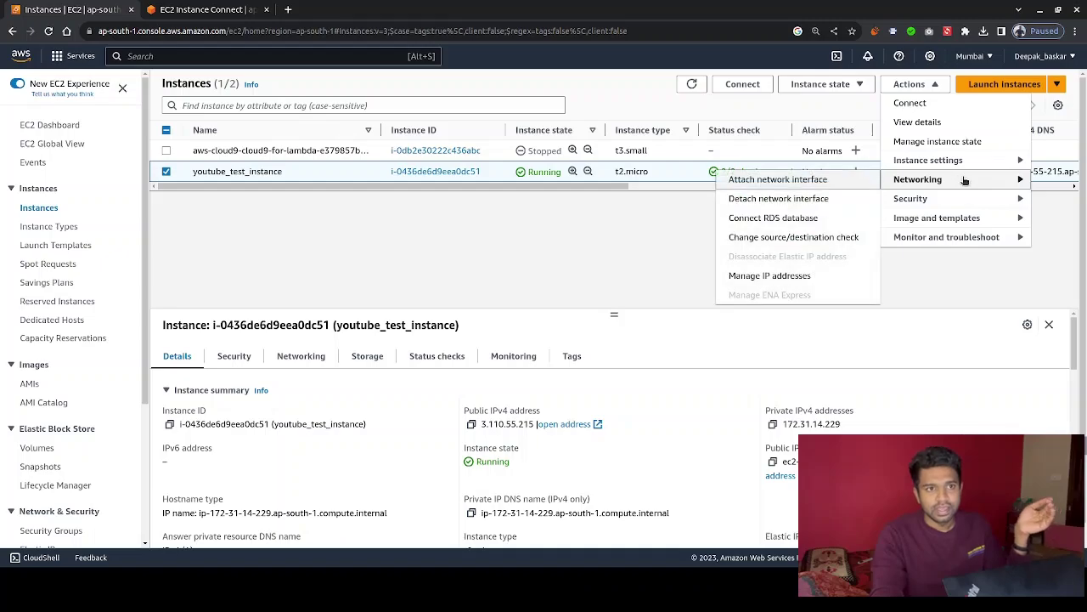
{"action": "left_click", "coordinate": [583, 253]}
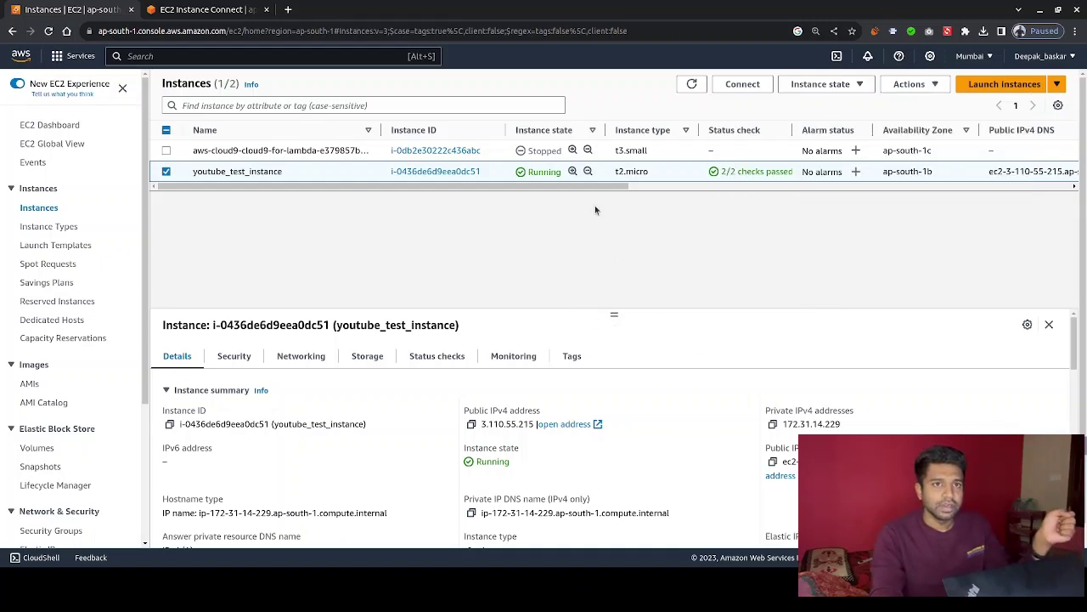
{"action": "left_click", "coordinate": [1057, 84]}
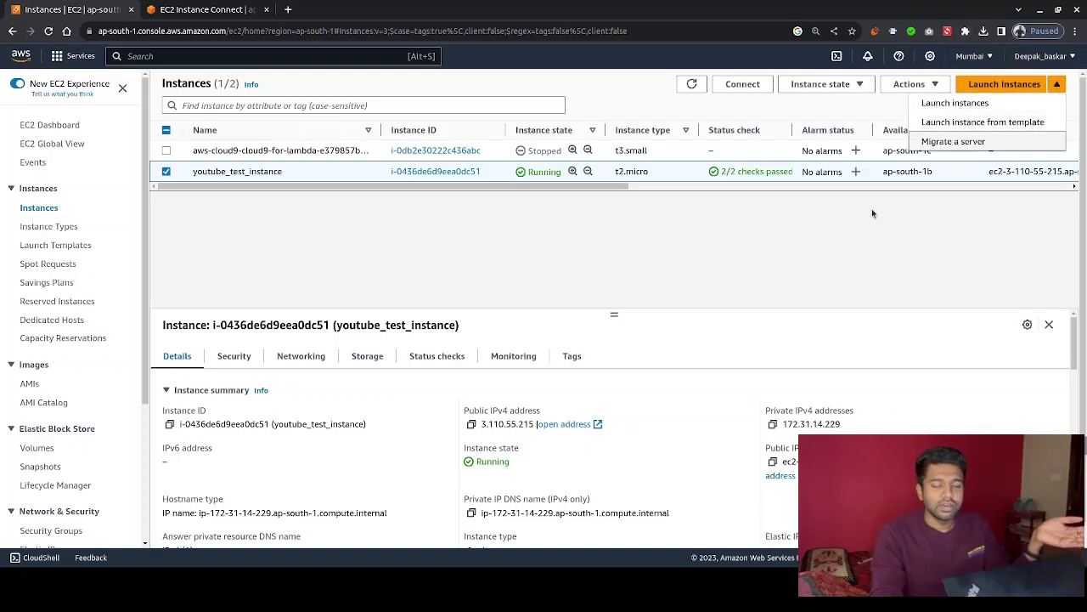
{"action": "left_click", "coordinate": [601, 274]}
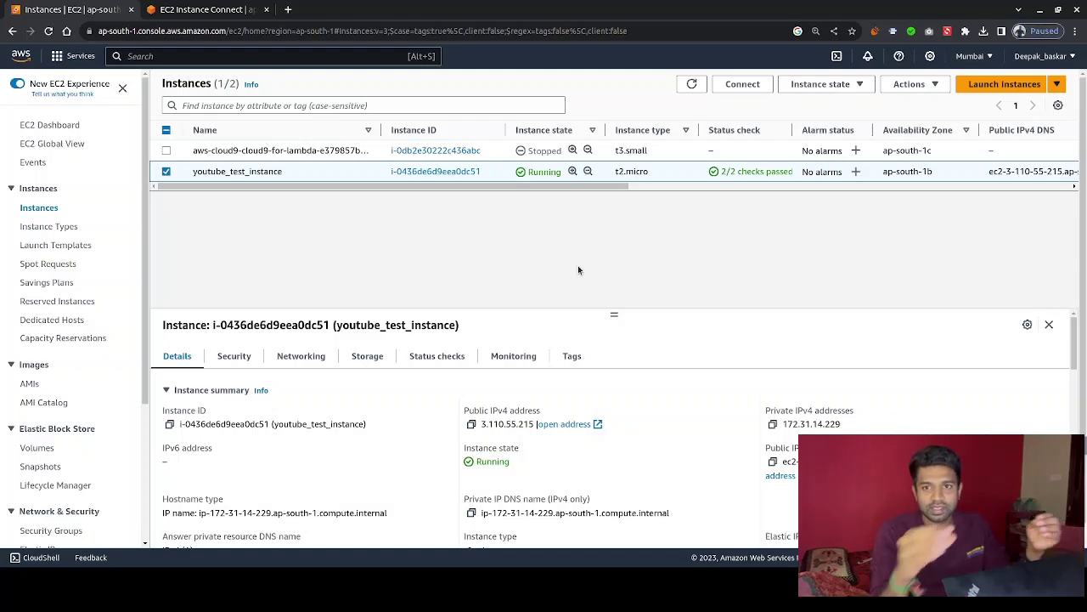